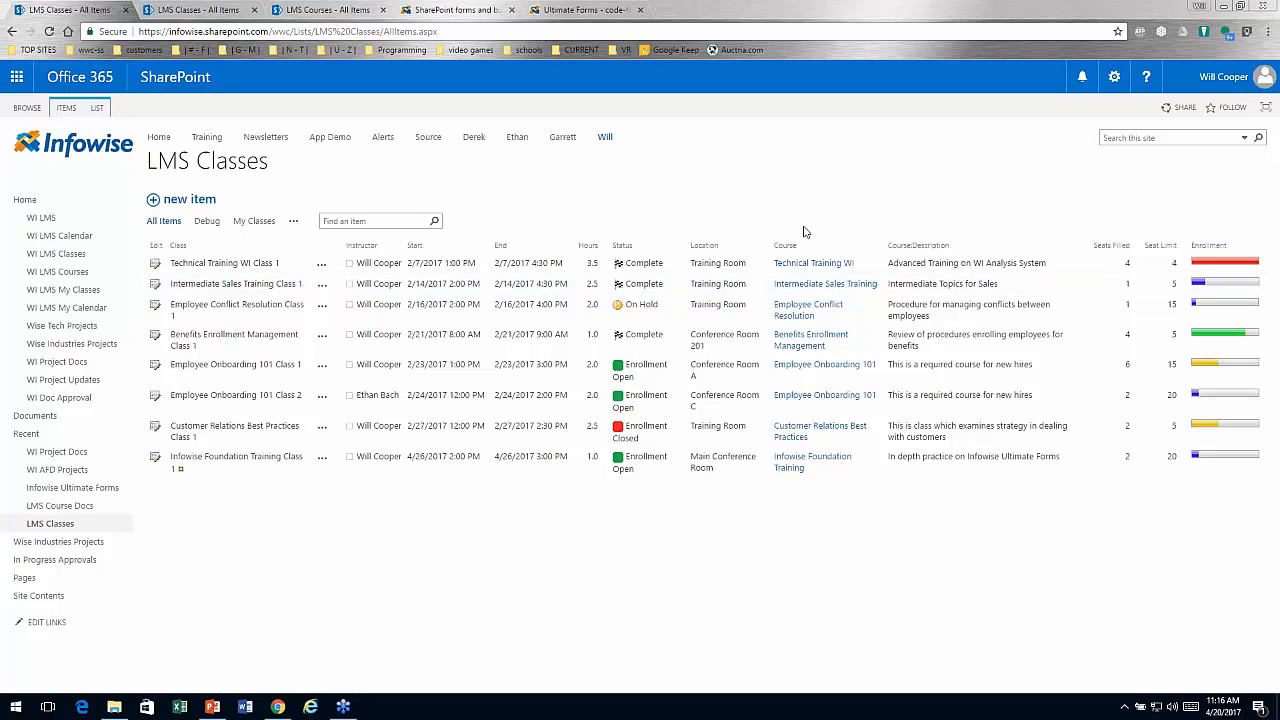
- Review the list settings of LMS Classes, including its columns, and return to the list
click(96, 108)
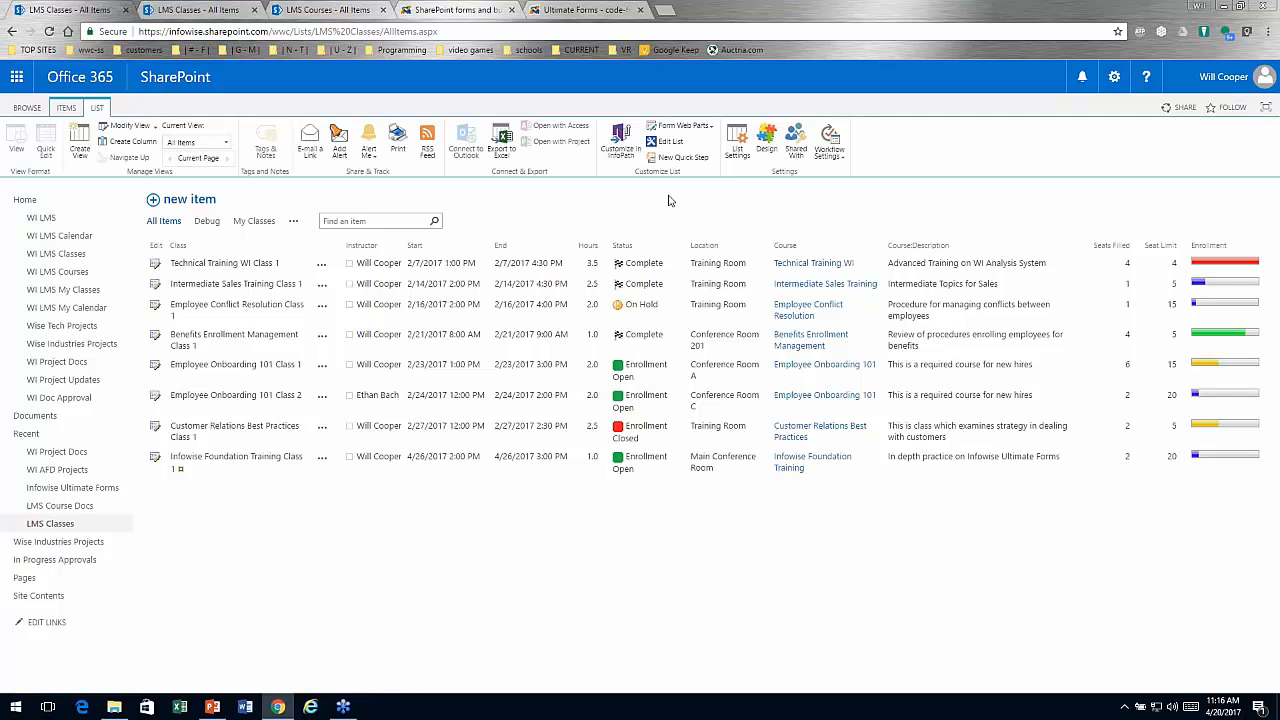
click(737, 162)
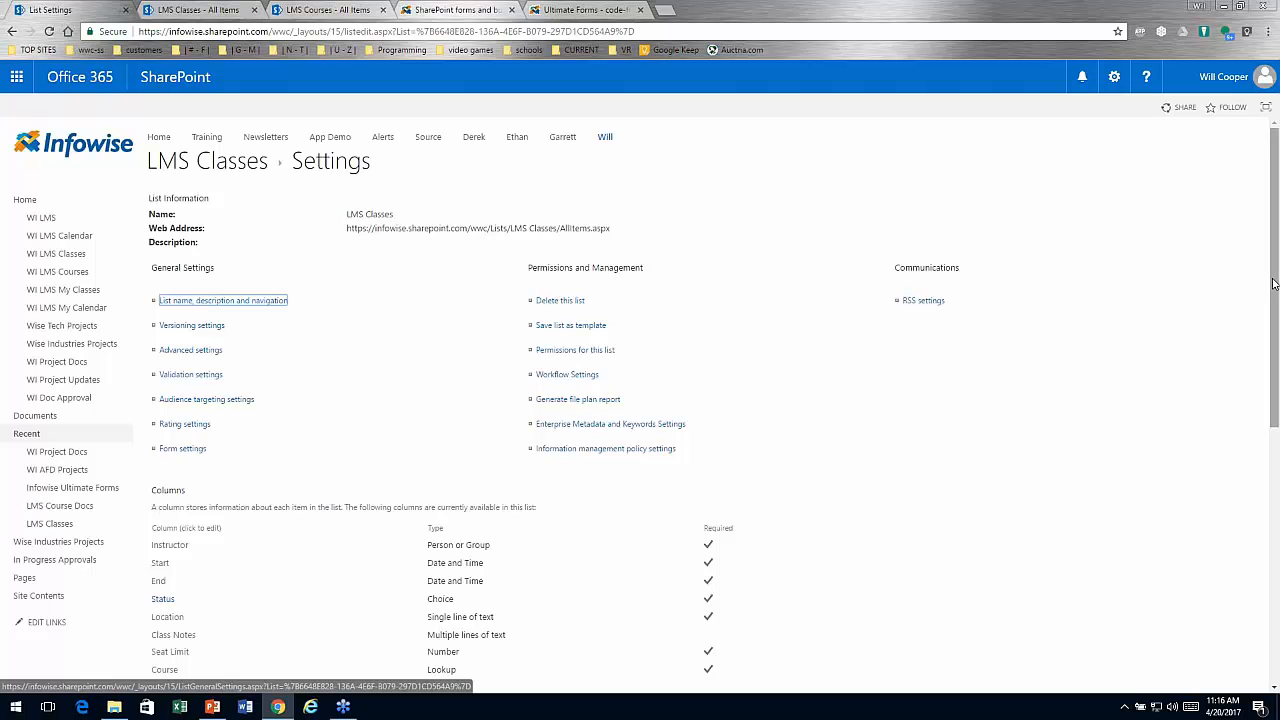
drag(1274, 284, 1241, 267)
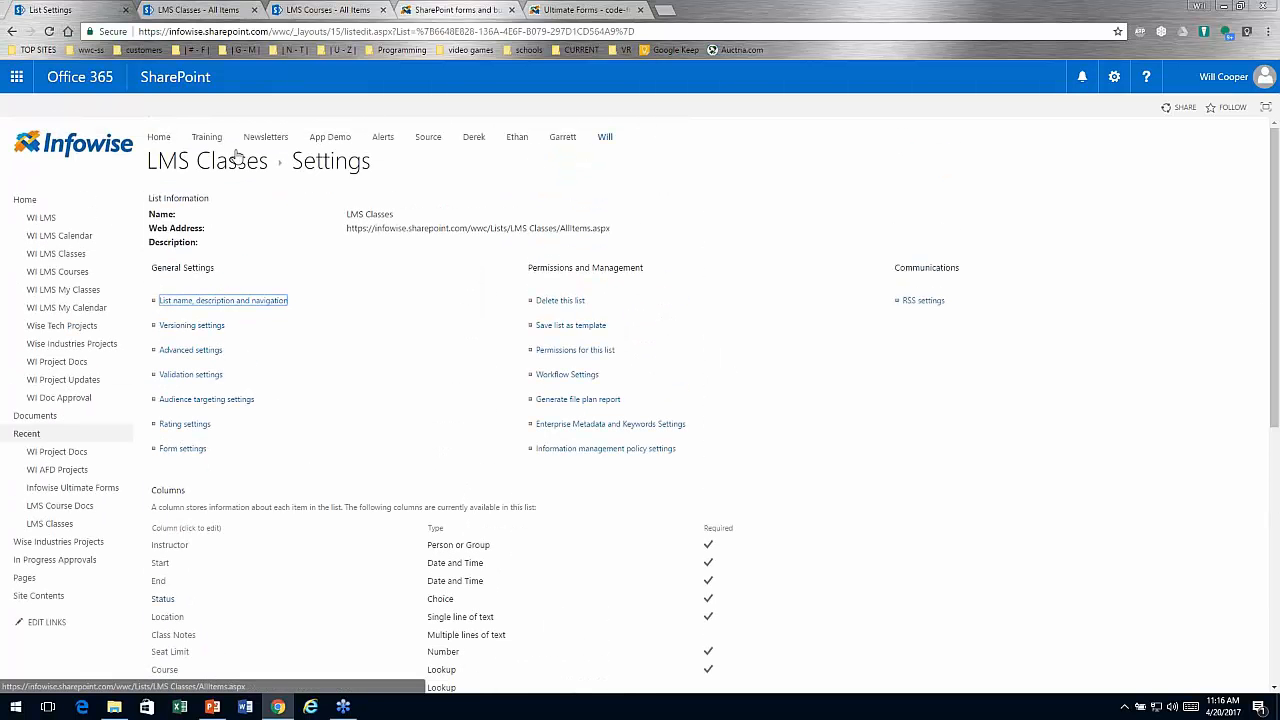
click(11, 33)
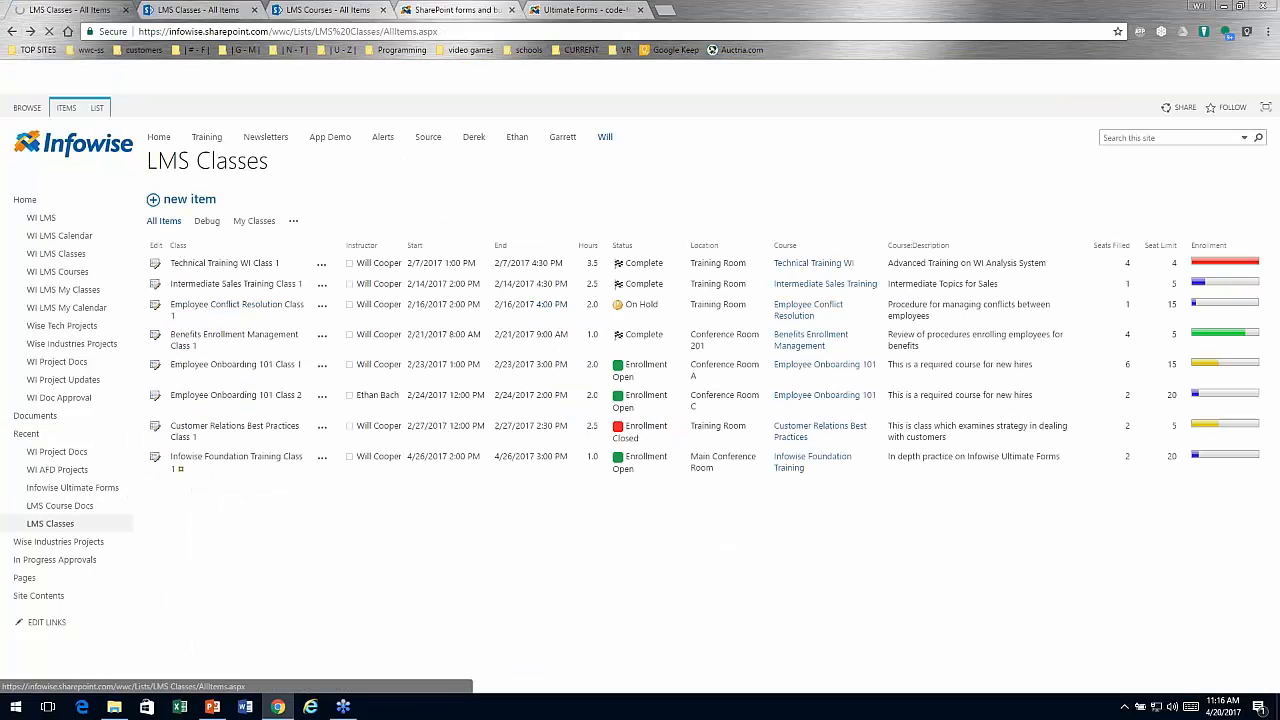
- Open the Ultimate Forms design page for the LMS Classes list and read the instructions on how to build a form
click(97, 107)
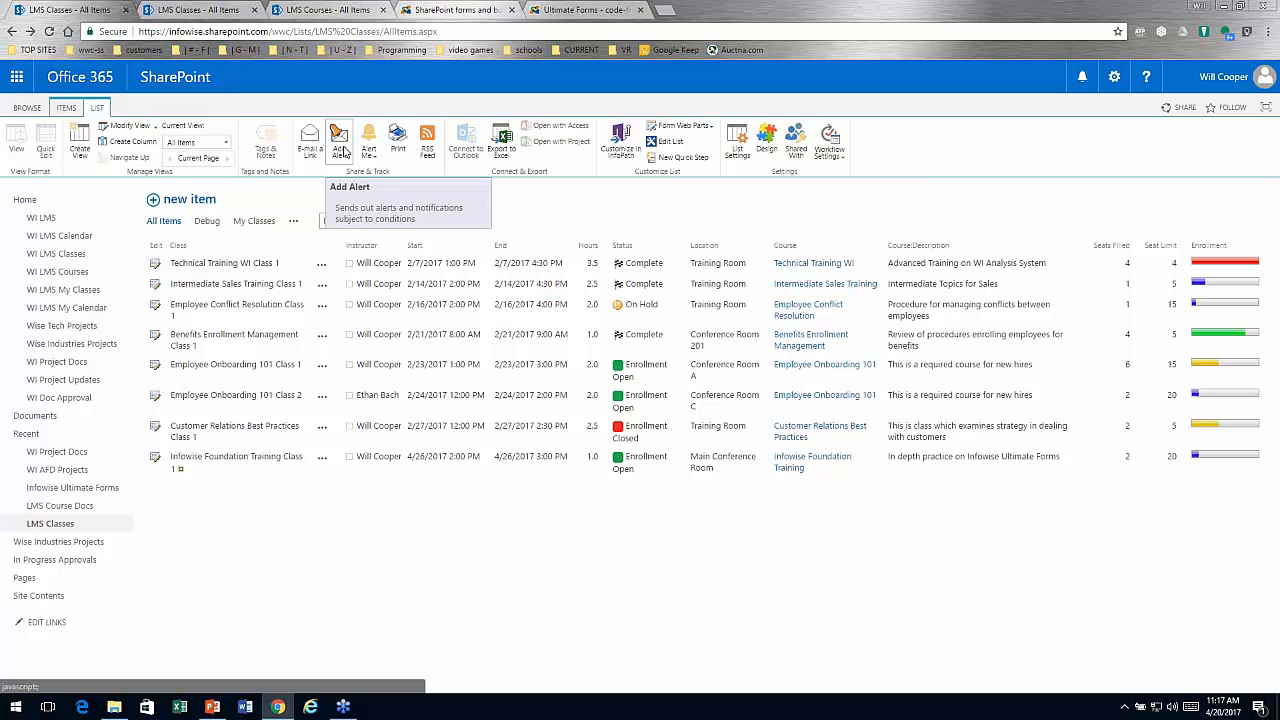
click(765, 145)
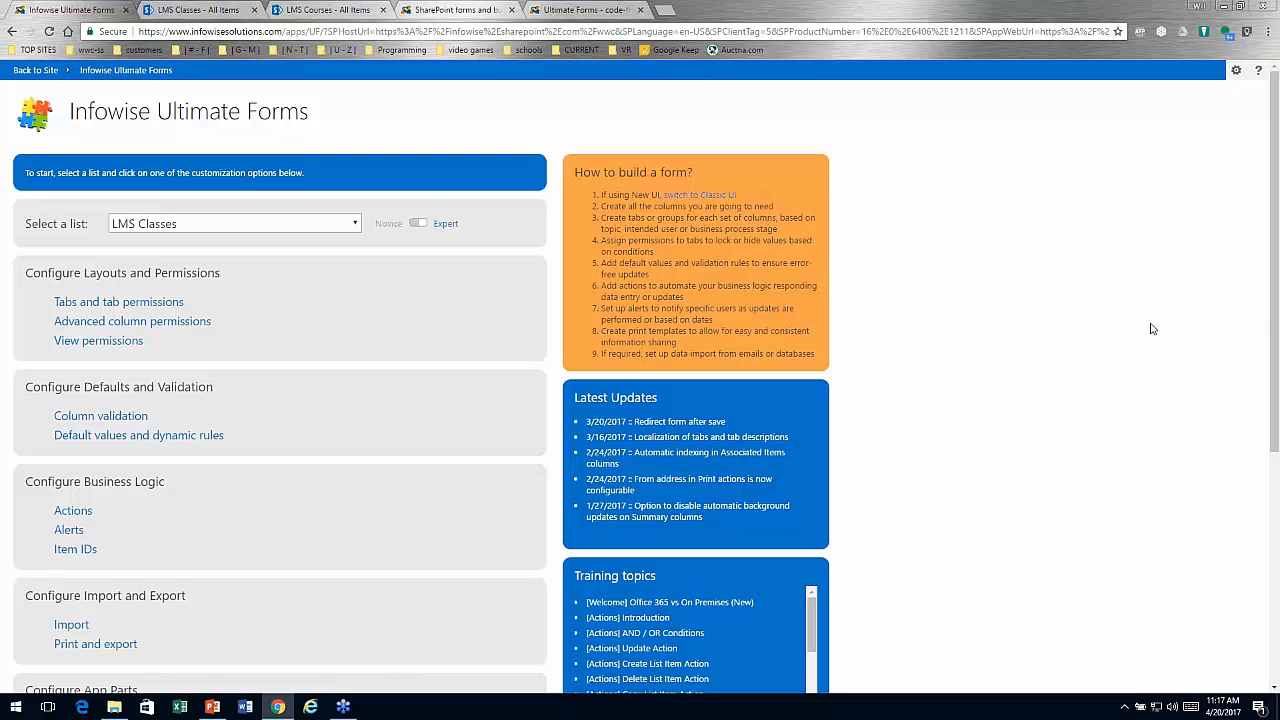
drag(1274, 311, 1276, 354)
scroll(1276, 354, up, 1)
drag(573, 174, 721, 174)
drag(590, 196, 822, 360)
click(855, 340)
- Look through the training topics and the available column configuration options
drag(1269, 195, 1269, 313)
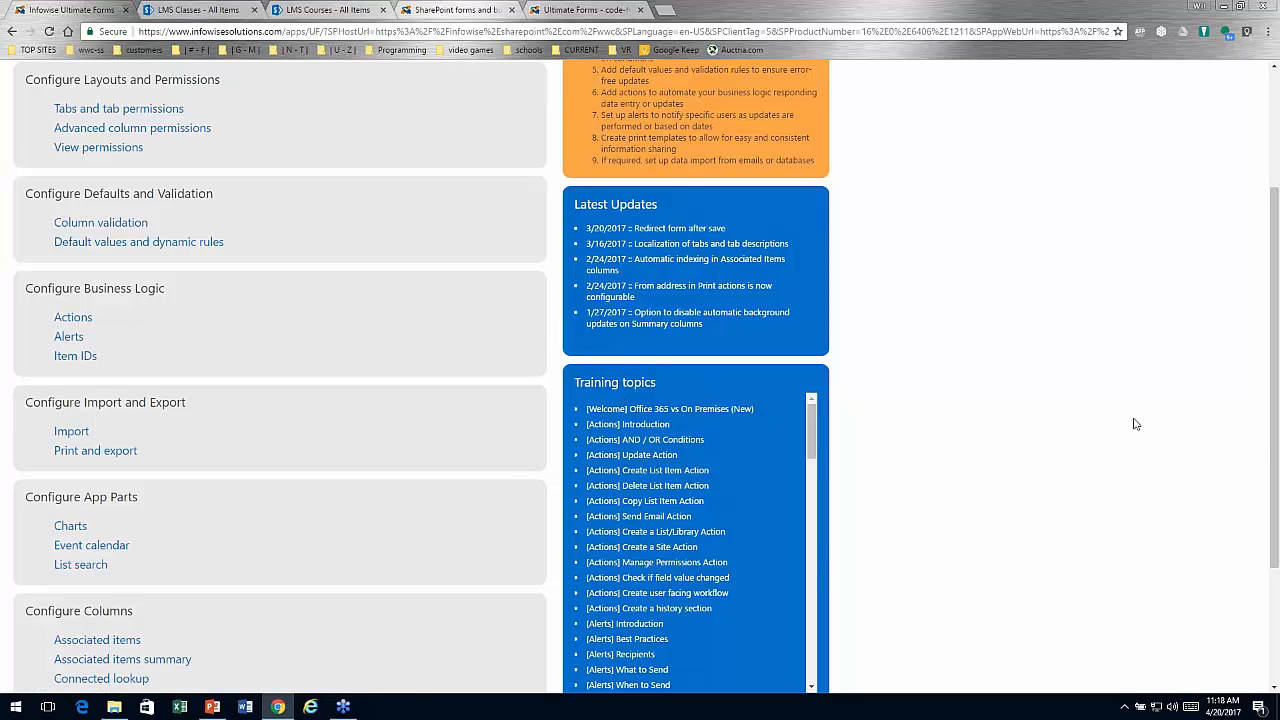
scroll(1273, 435, down, 2)
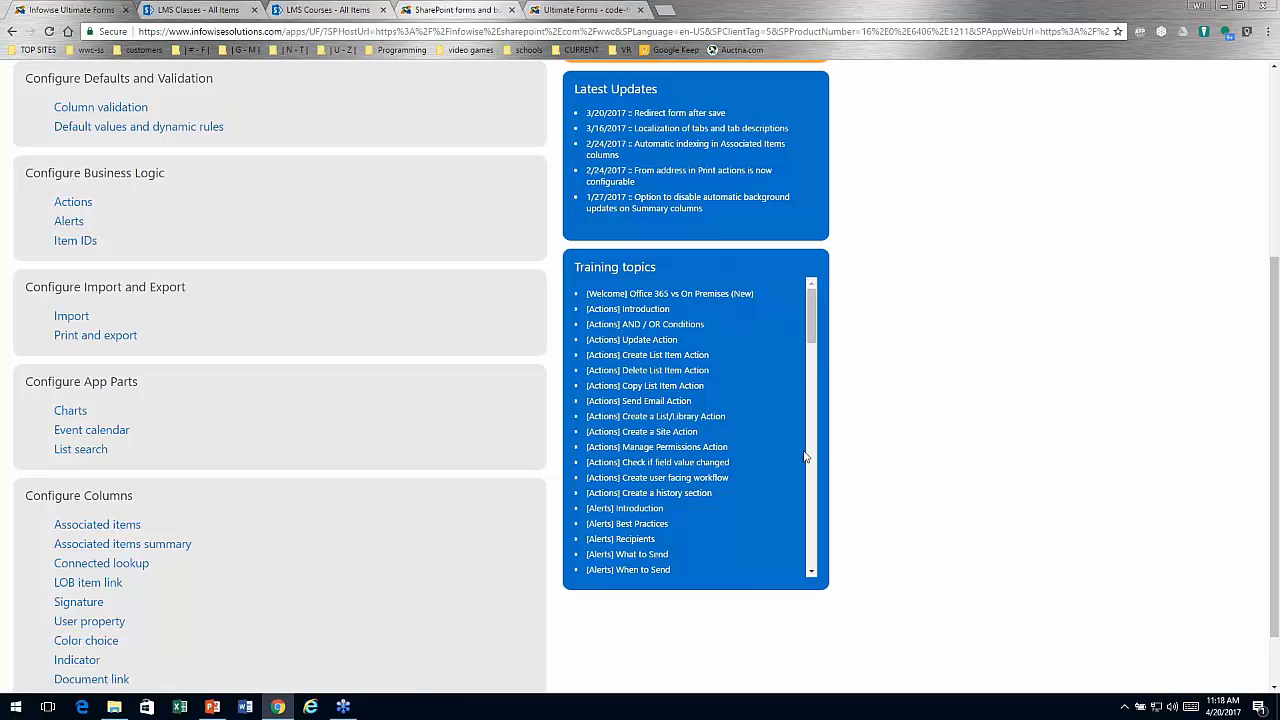
drag(812, 326, 835, 373)
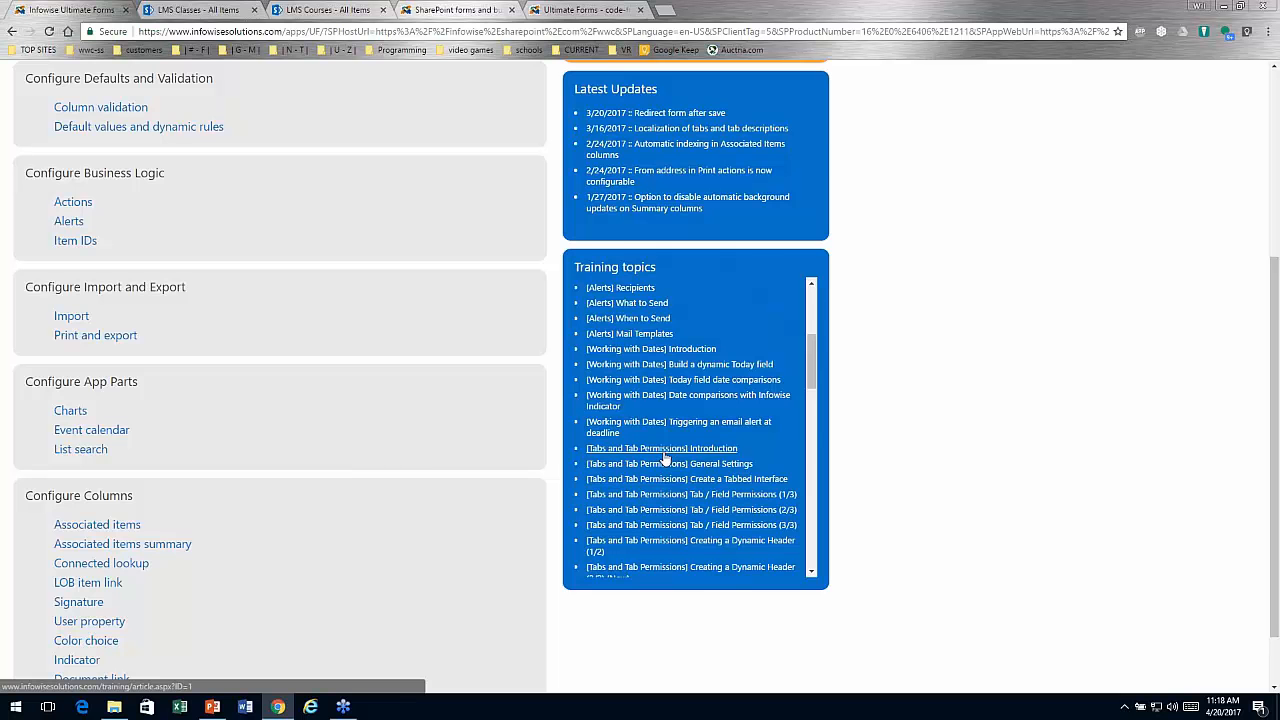
drag(1276, 376, 1276, 420)
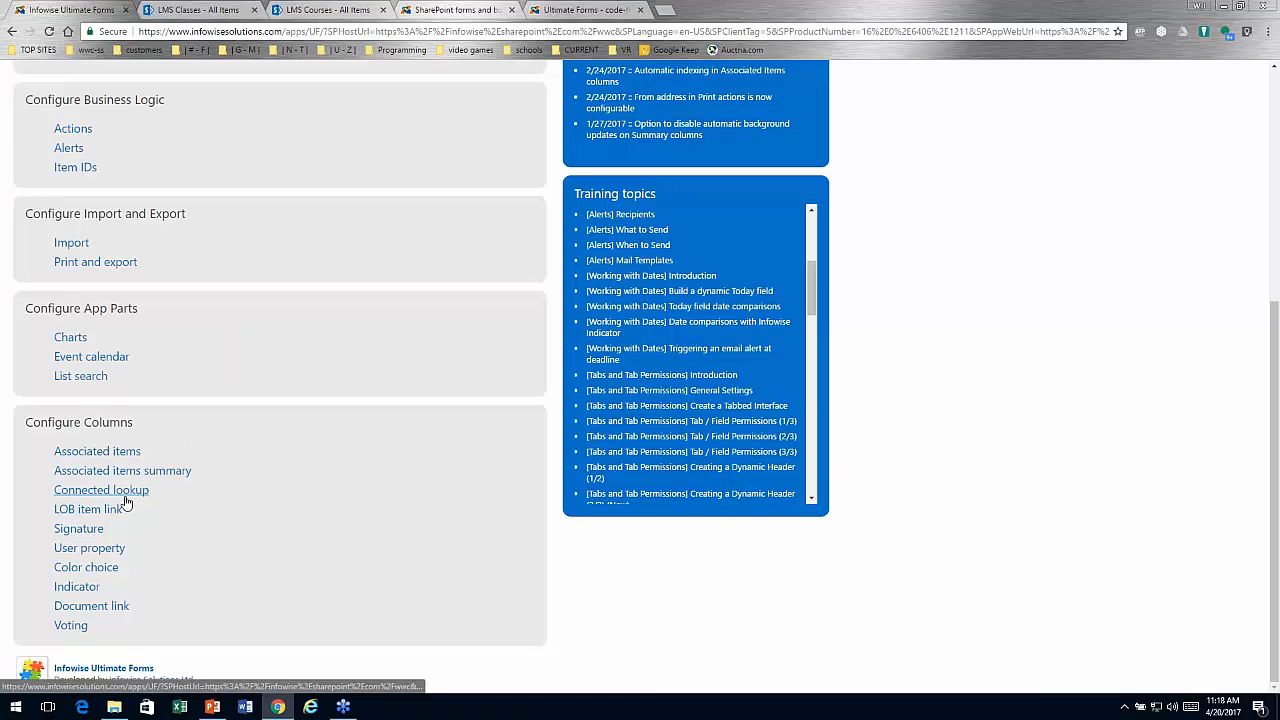
- Open the color choice settings for LMS Classes and load the existing Status column
click(86, 567)
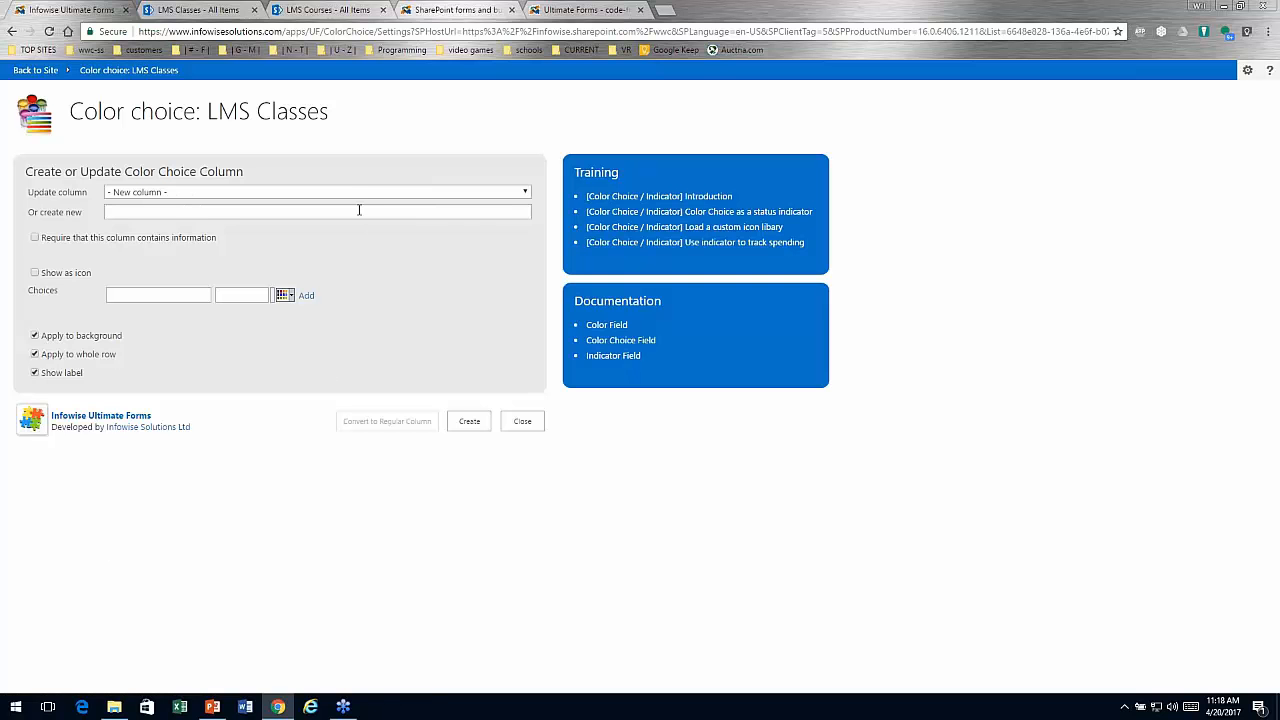
click(347, 194)
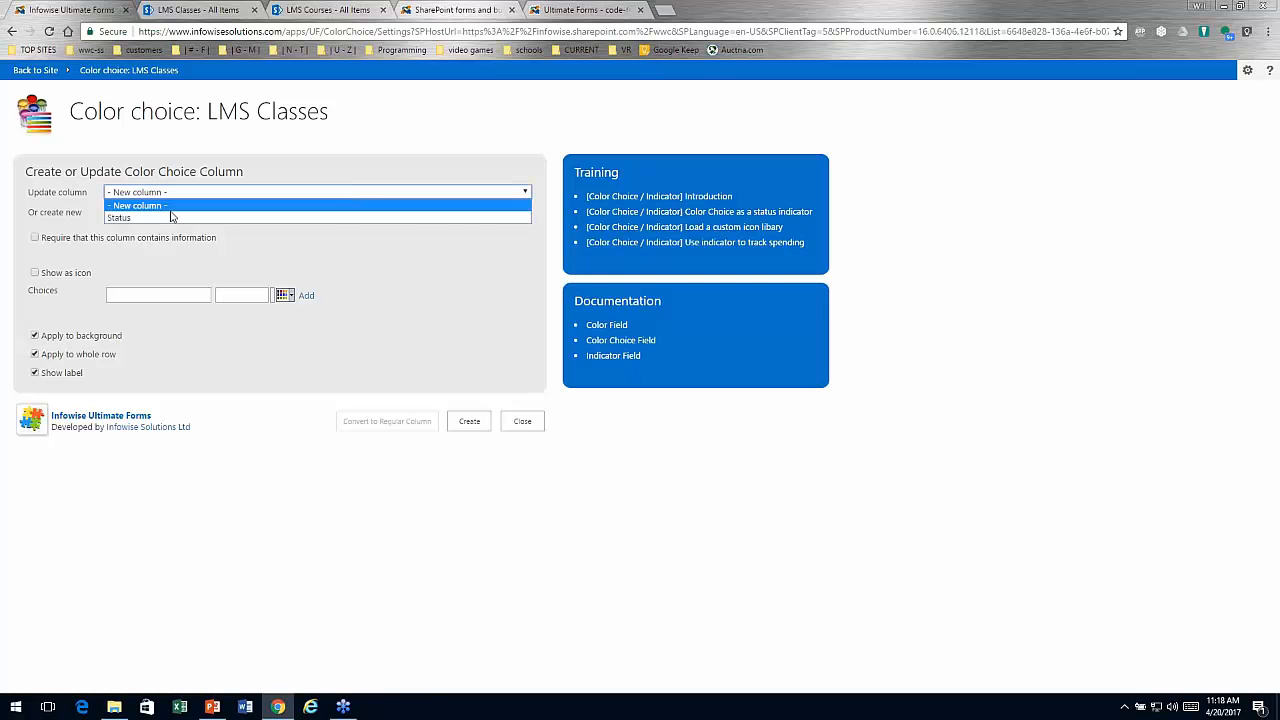
click(172, 218)
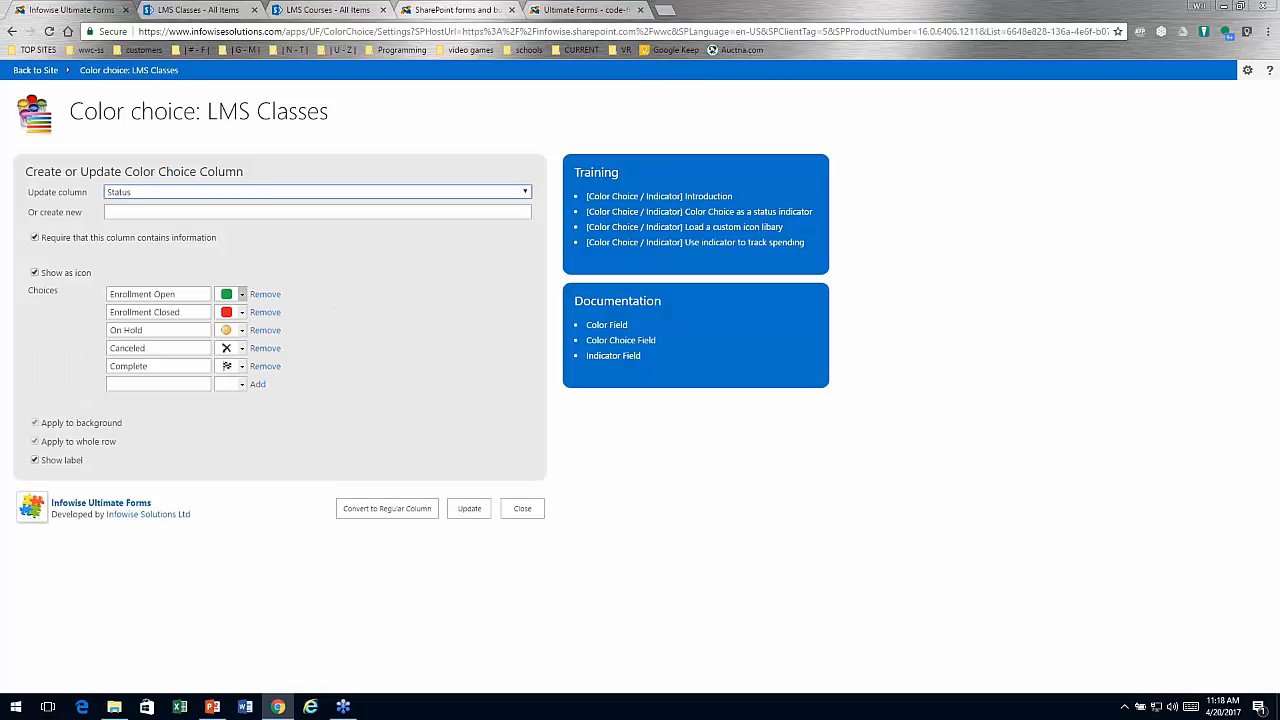
- Browse the icon library pages for the Enrollment Open choice, keep its current icon, and close the color choice settings
click(241, 294)
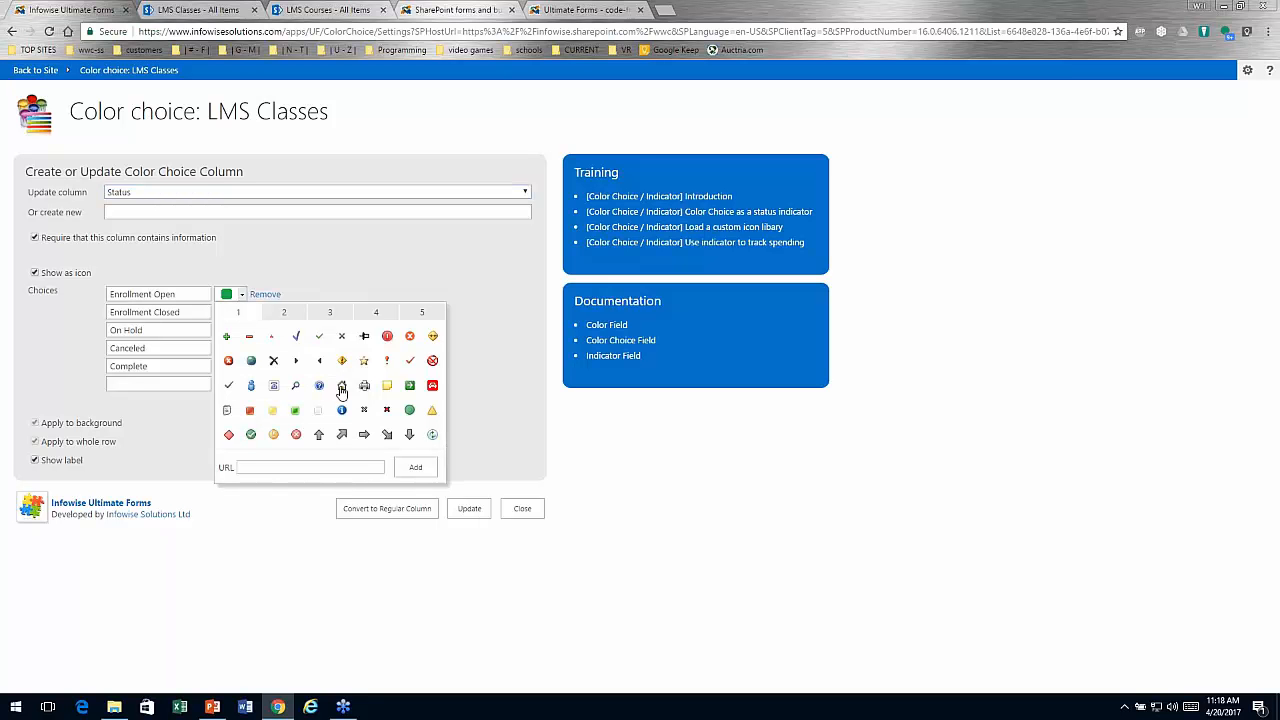
click(286, 315)
click(329, 317)
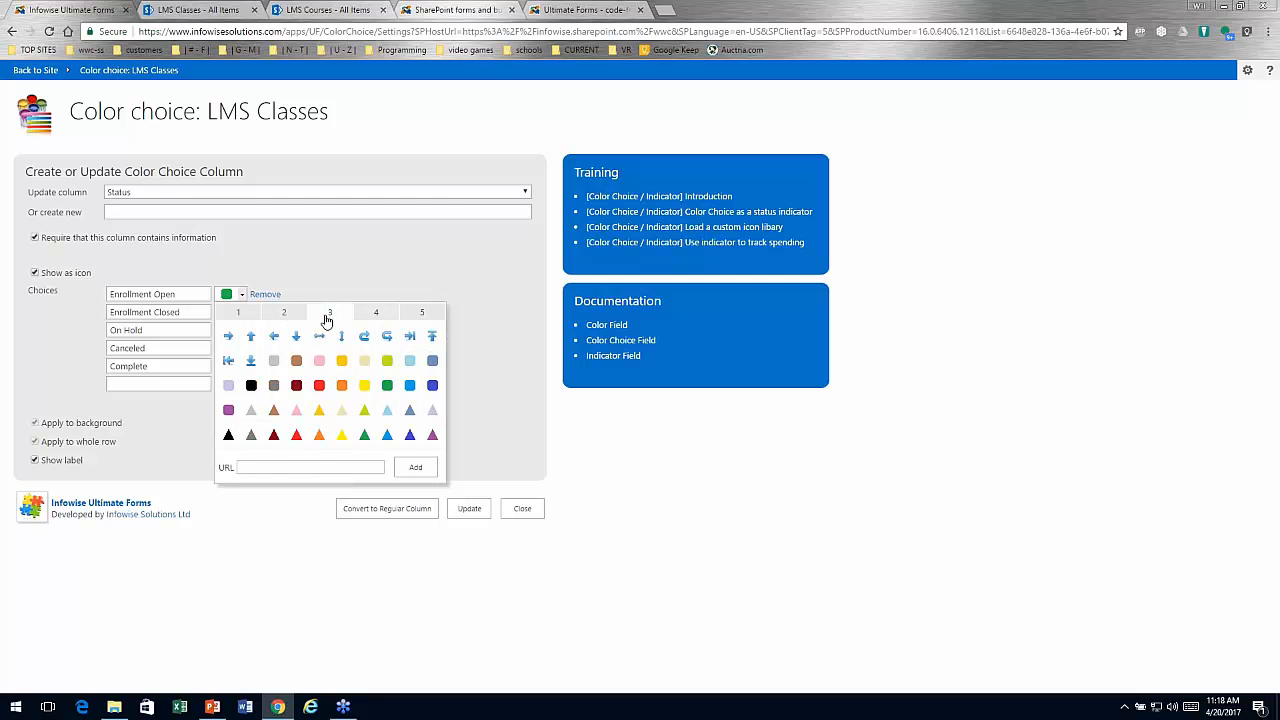
click(380, 318)
click(421, 316)
click(237, 316)
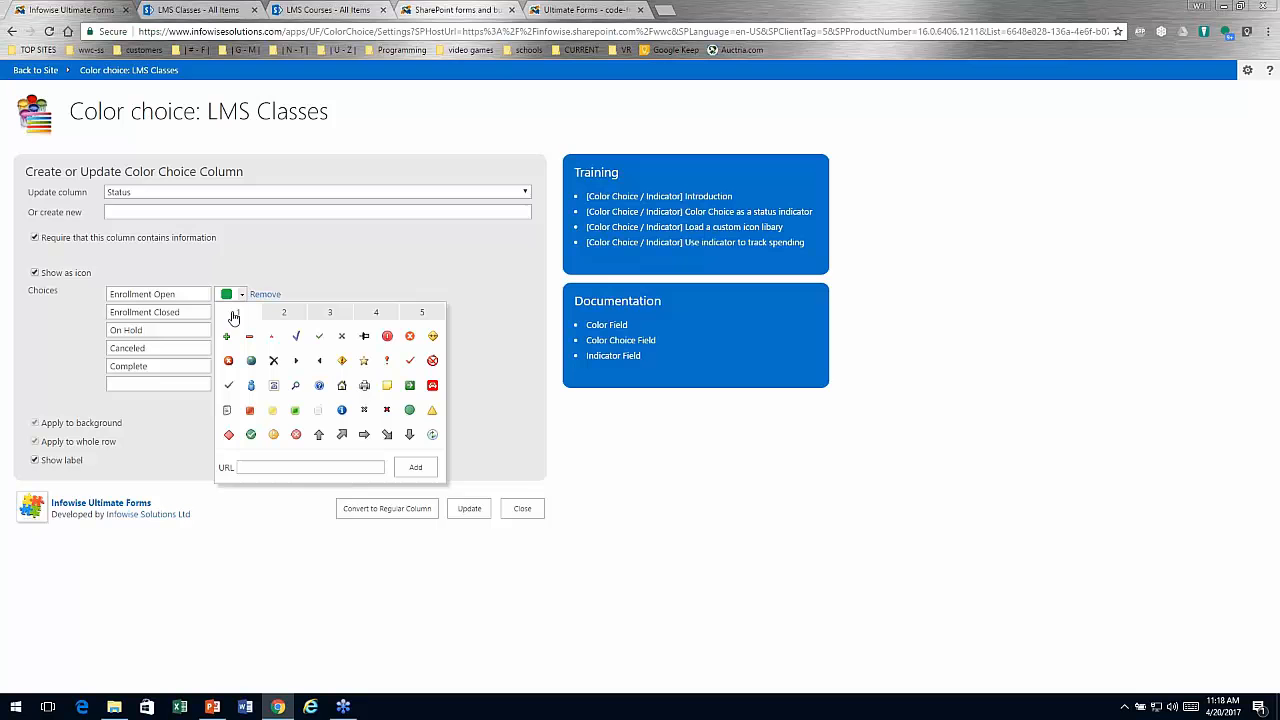
click(505, 411)
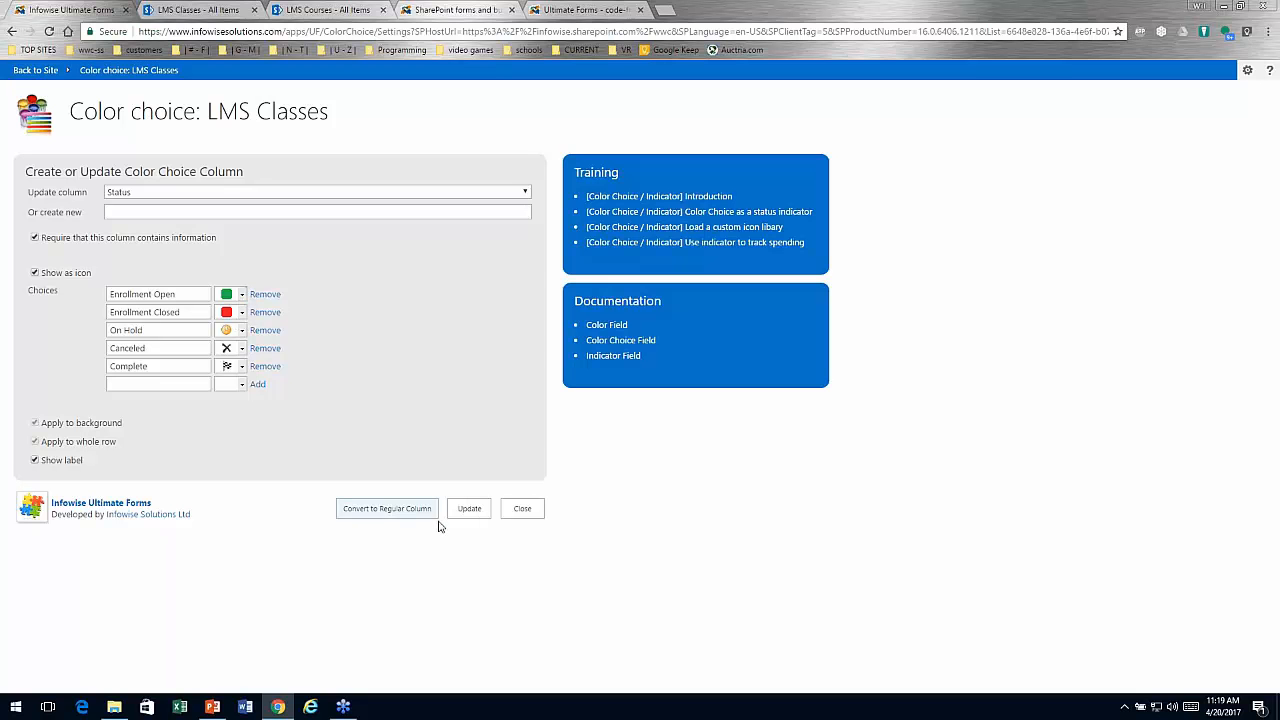
click(523, 509)
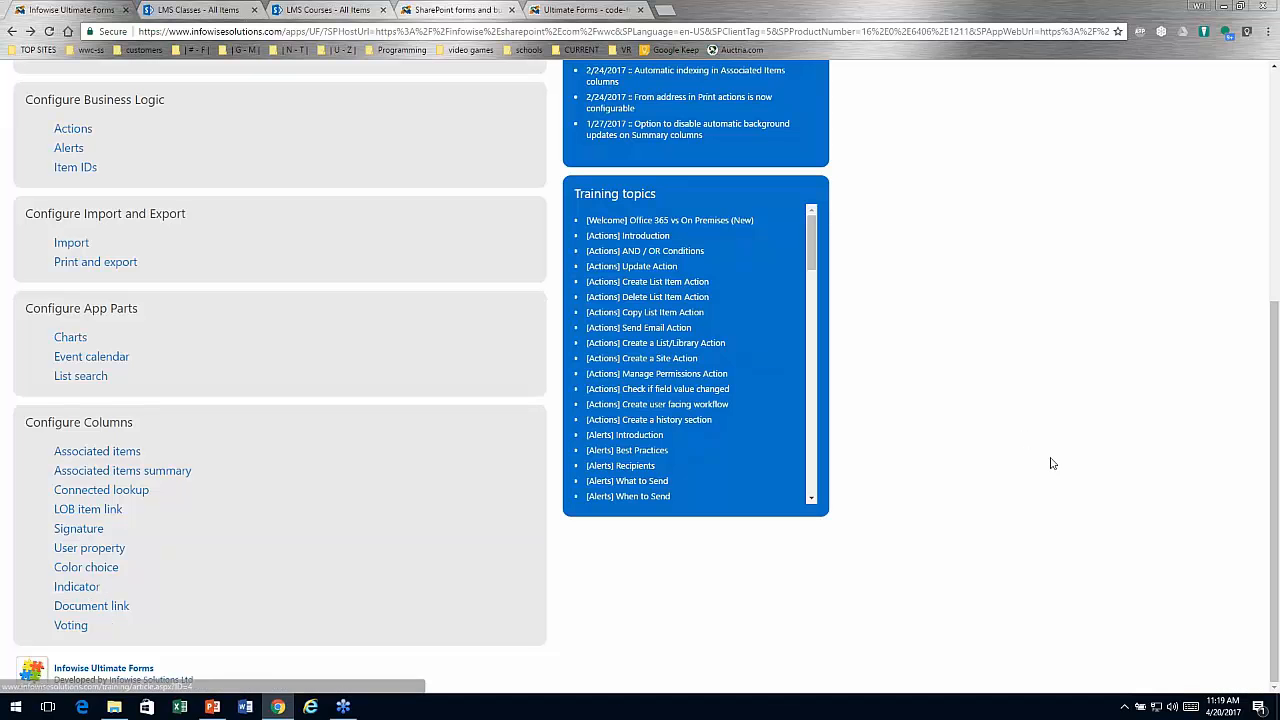
- Open the tabs and tab permissions settings for LMS Classes and examine the tab-column association
drag(1274, 470, 1213, 256)
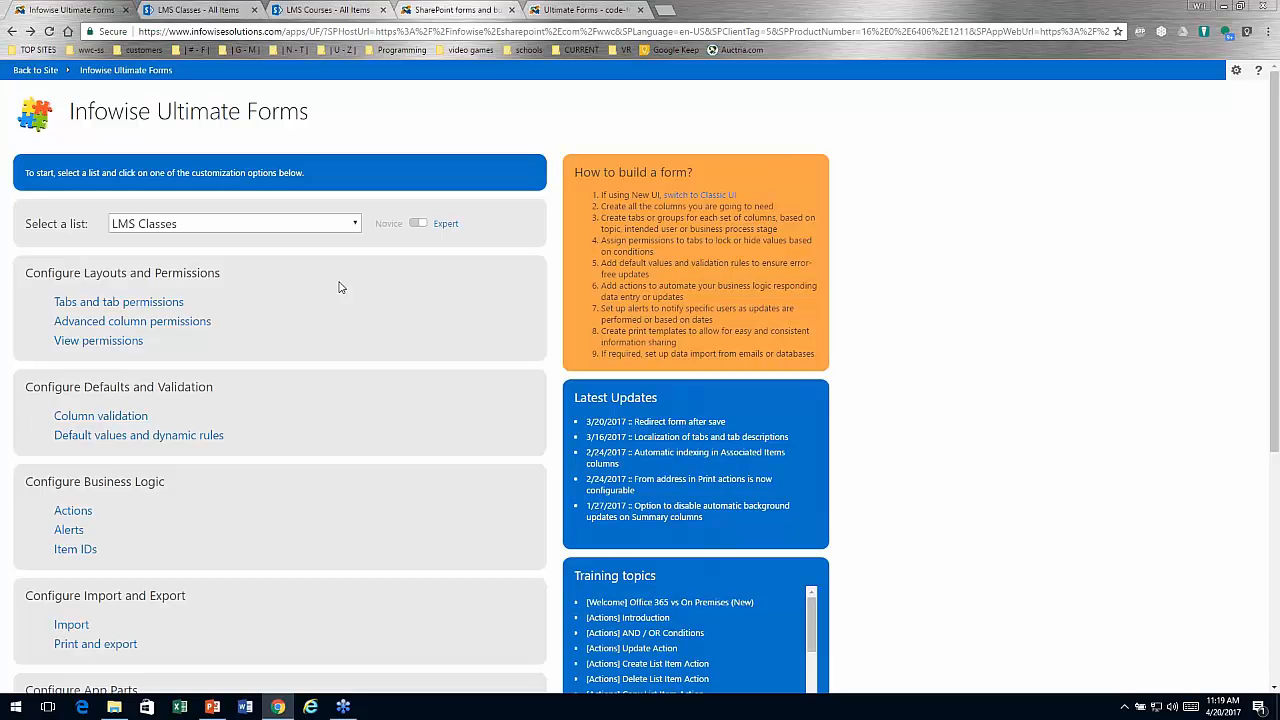
click(157, 304)
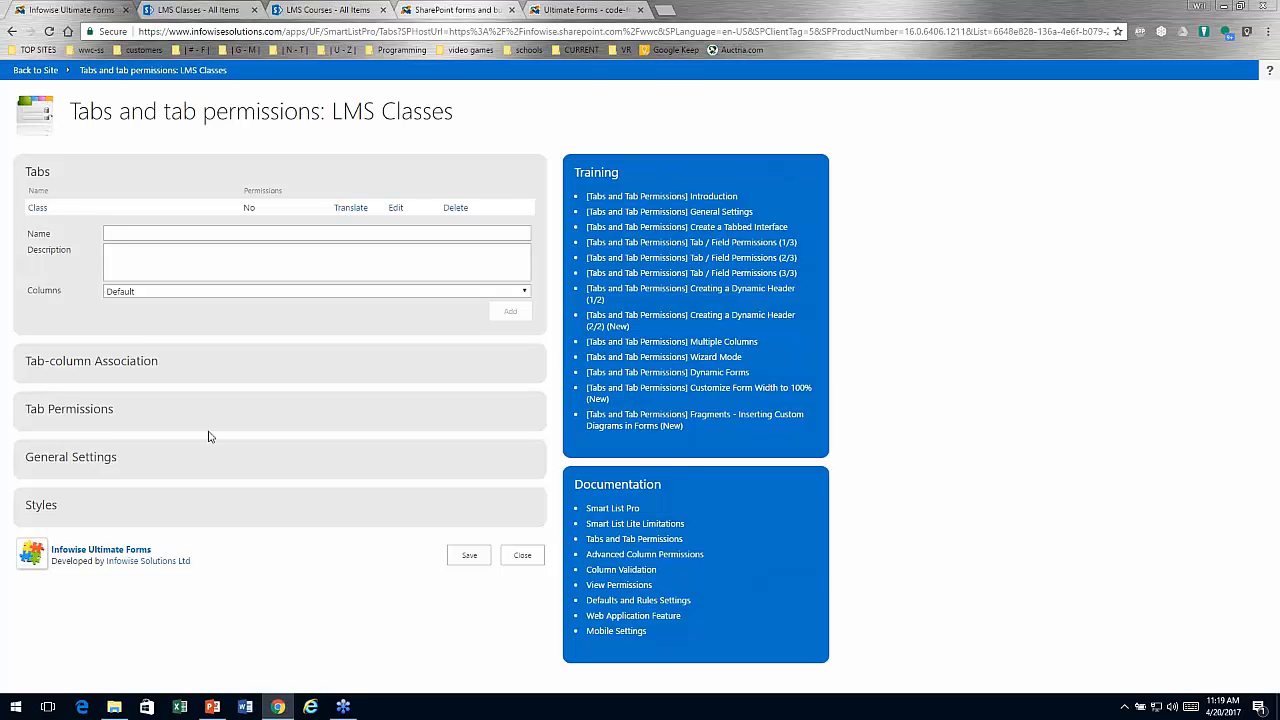
click(124, 368)
scroll(262, 488, down, 2)
scroll(262, 480, up, 3)
- Try to add the Course column to the Class tab and check the columns in the tab
click(56, 462)
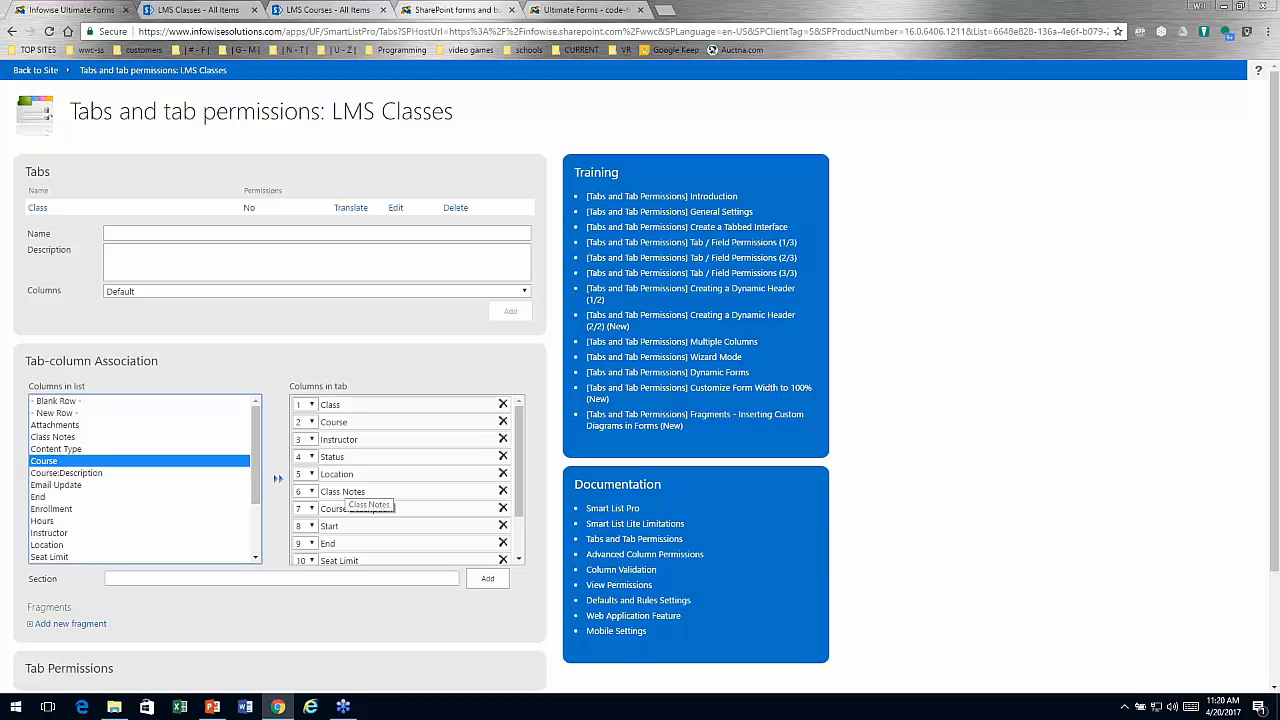
click(277, 480)
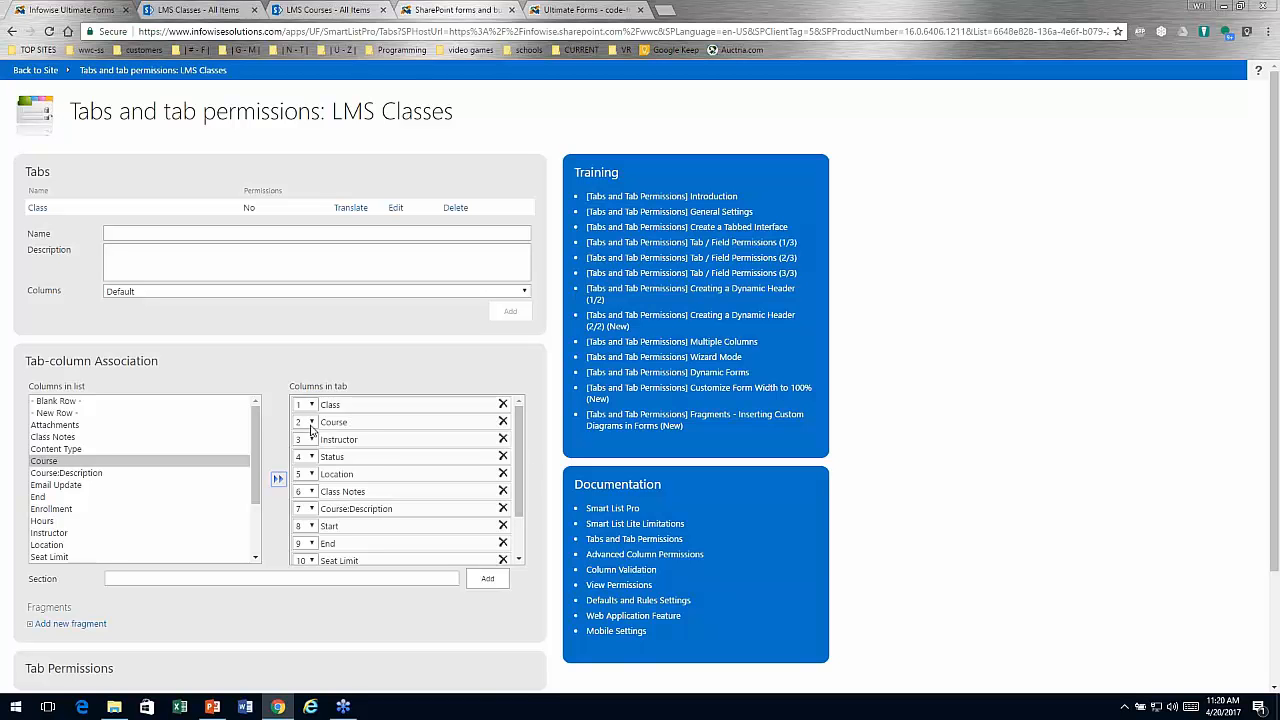
mouse_move(521, 458)
mouse_down()
mouse_move(530, 510)
mouse_move(521, 458)
mouse_up()
scroll(1262, 343, down, 2)
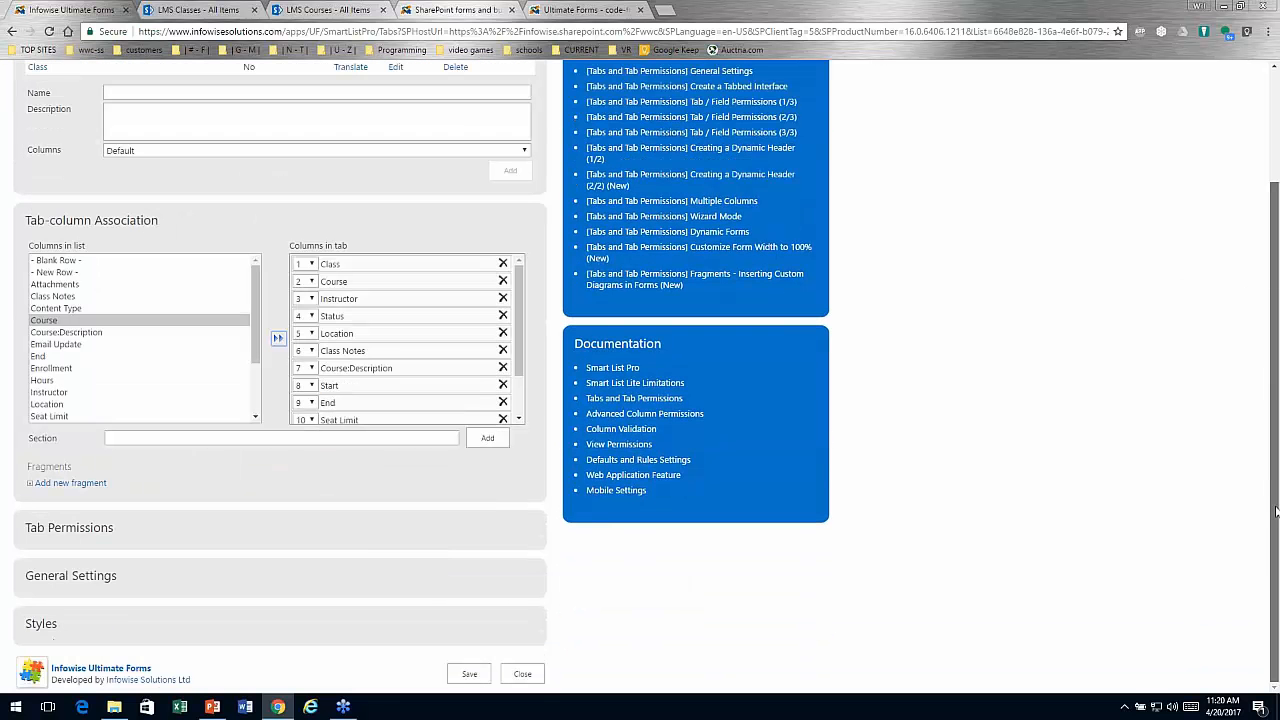
- Examine the general settings of the tabs, including the available themes, keeping the Modern theme
click(62, 576)
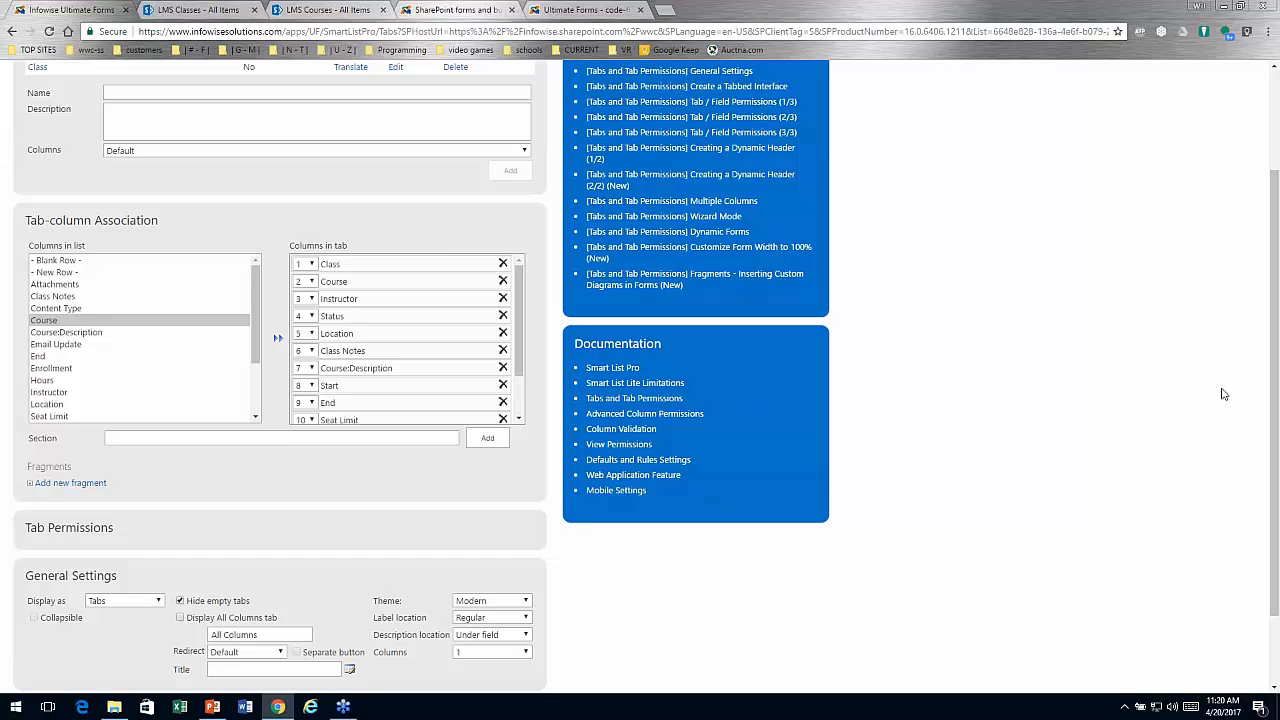
scroll(1276, 357, down, 1)
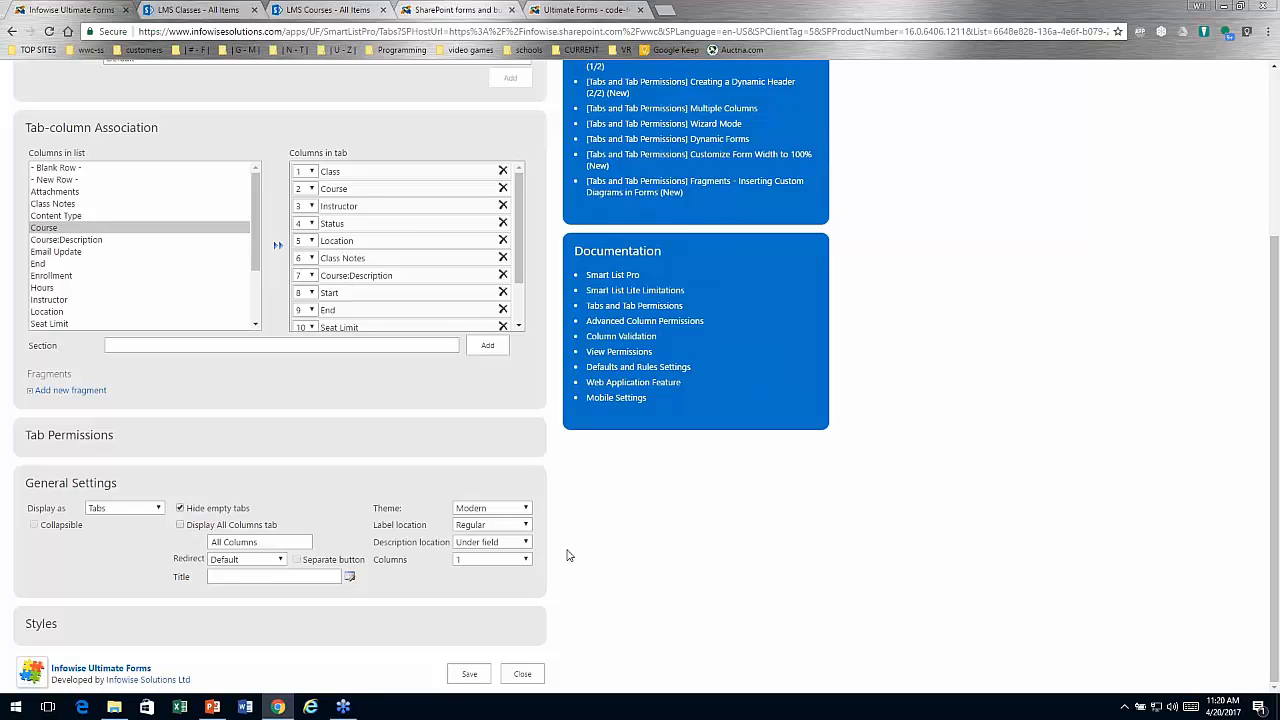
click(528, 510)
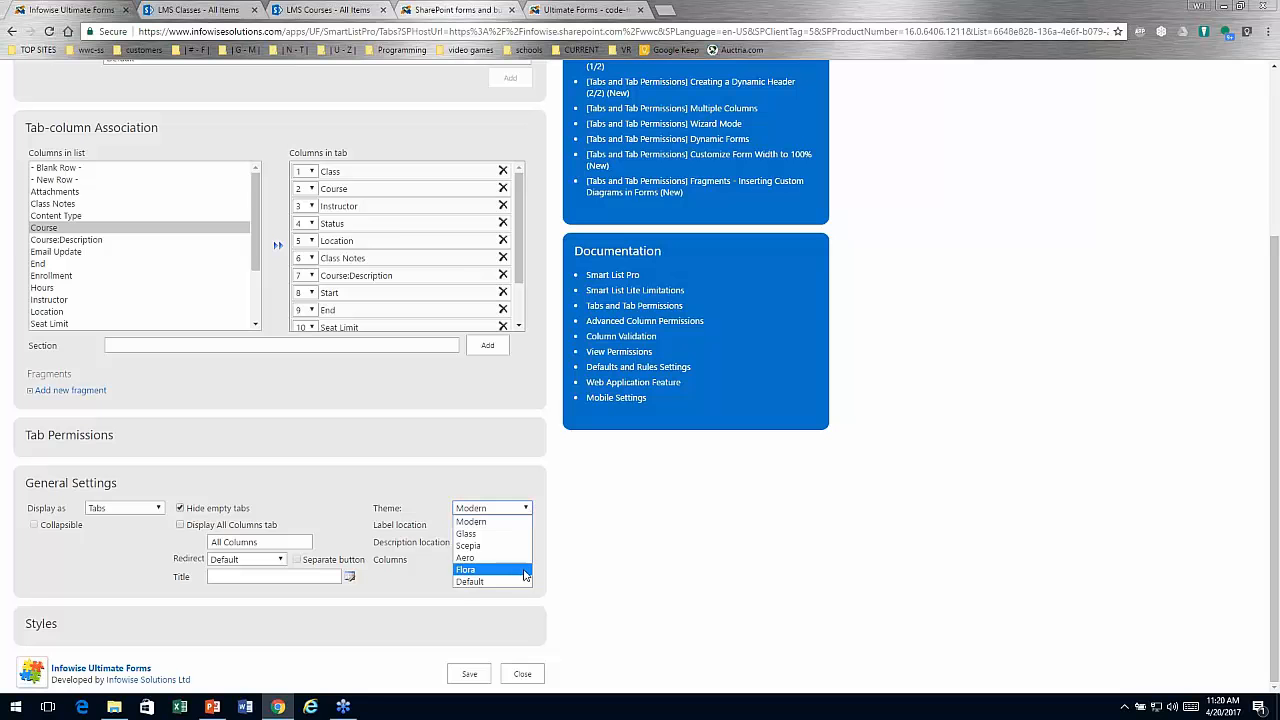
click(590, 509)
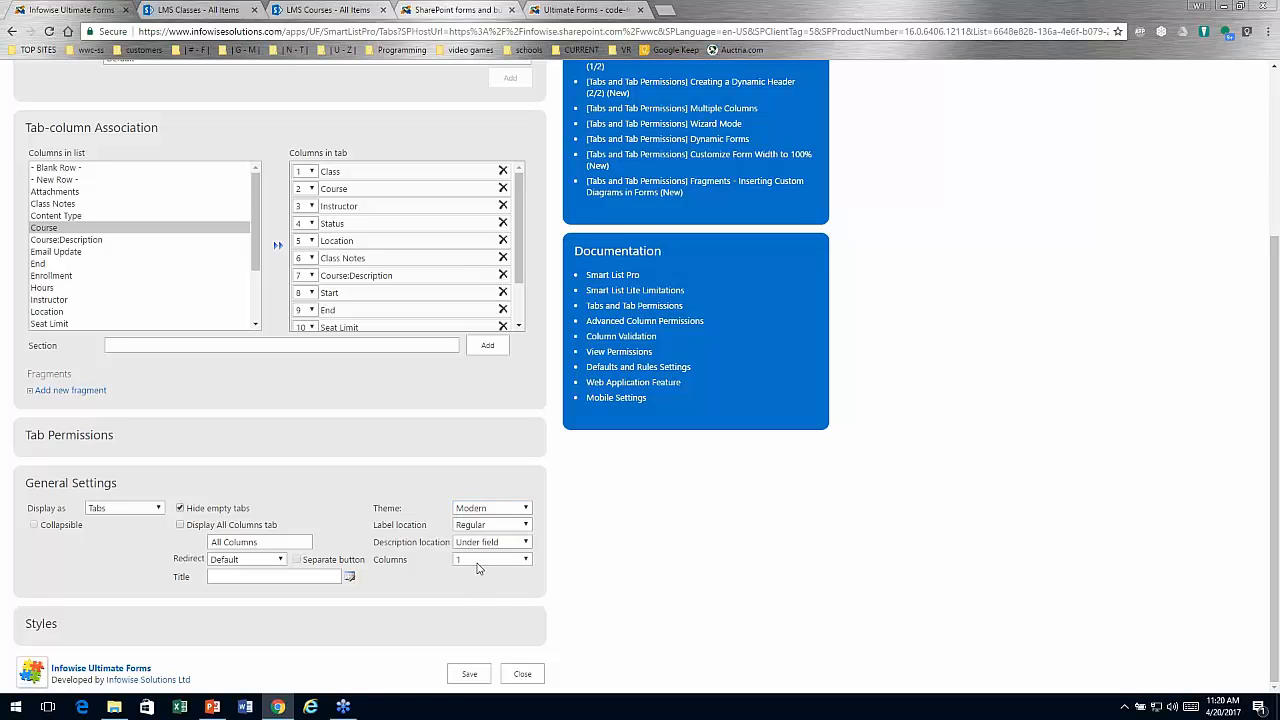
- Review the form styling options and close the tab settings without saving
click(40, 626)
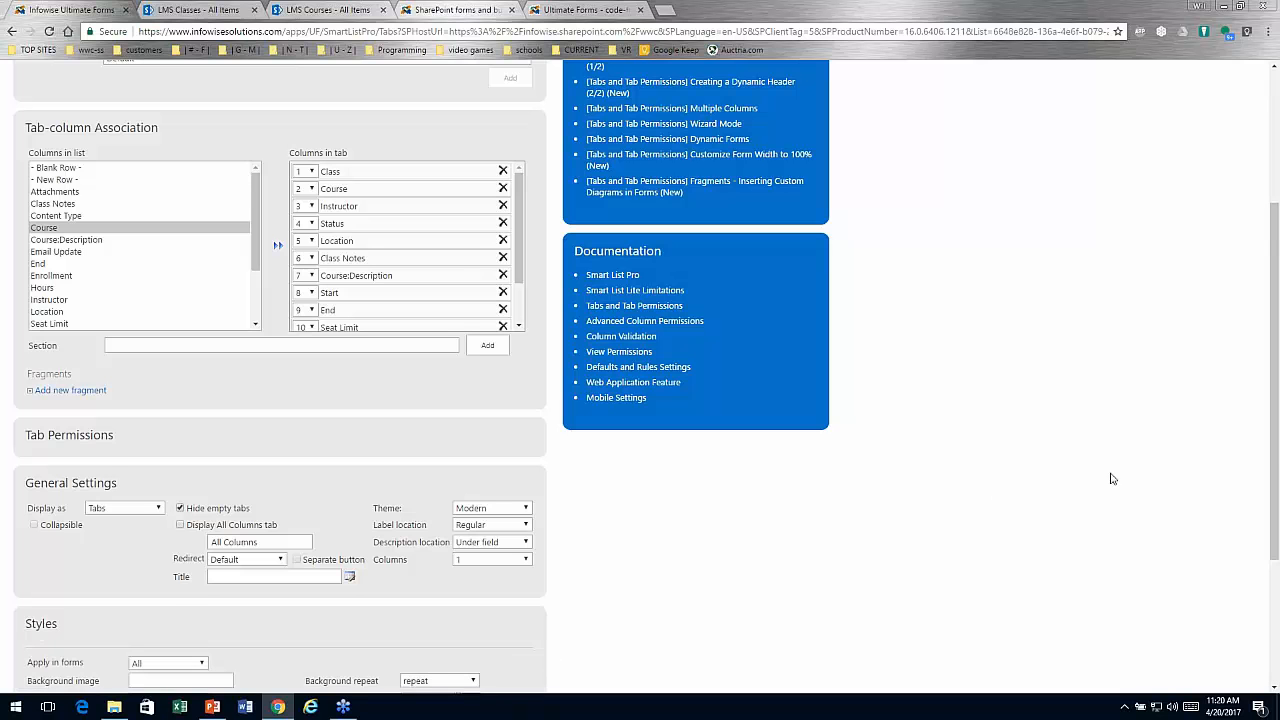
drag(1272, 456, 1258, 600)
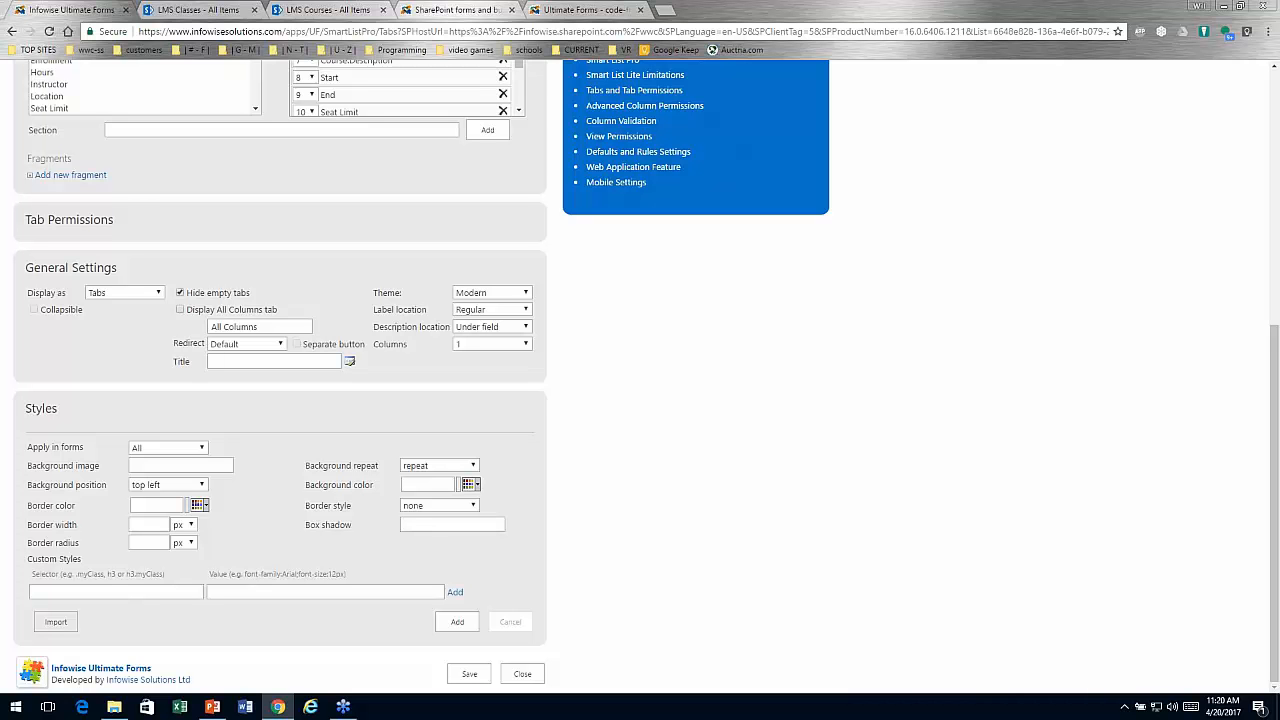
click(515, 679)
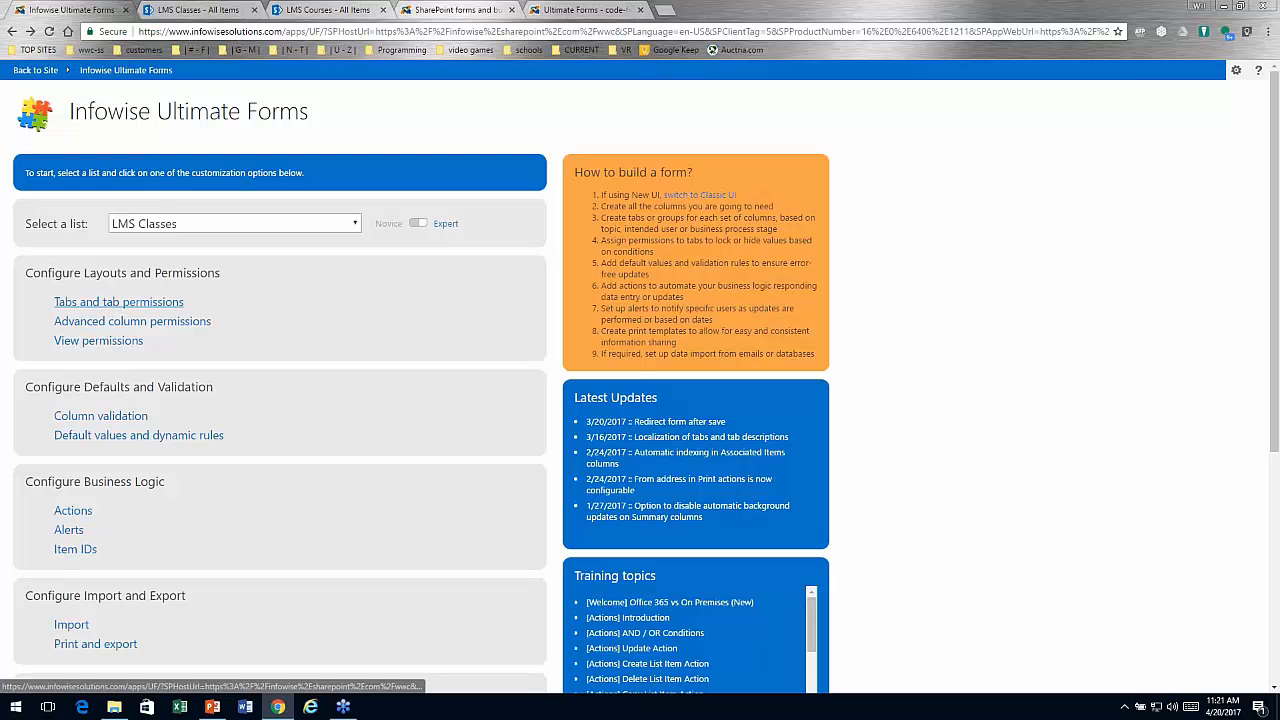
- Open the tabs and tab permissions settings for LMS Classes and review the tab-column association again
click(118, 301)
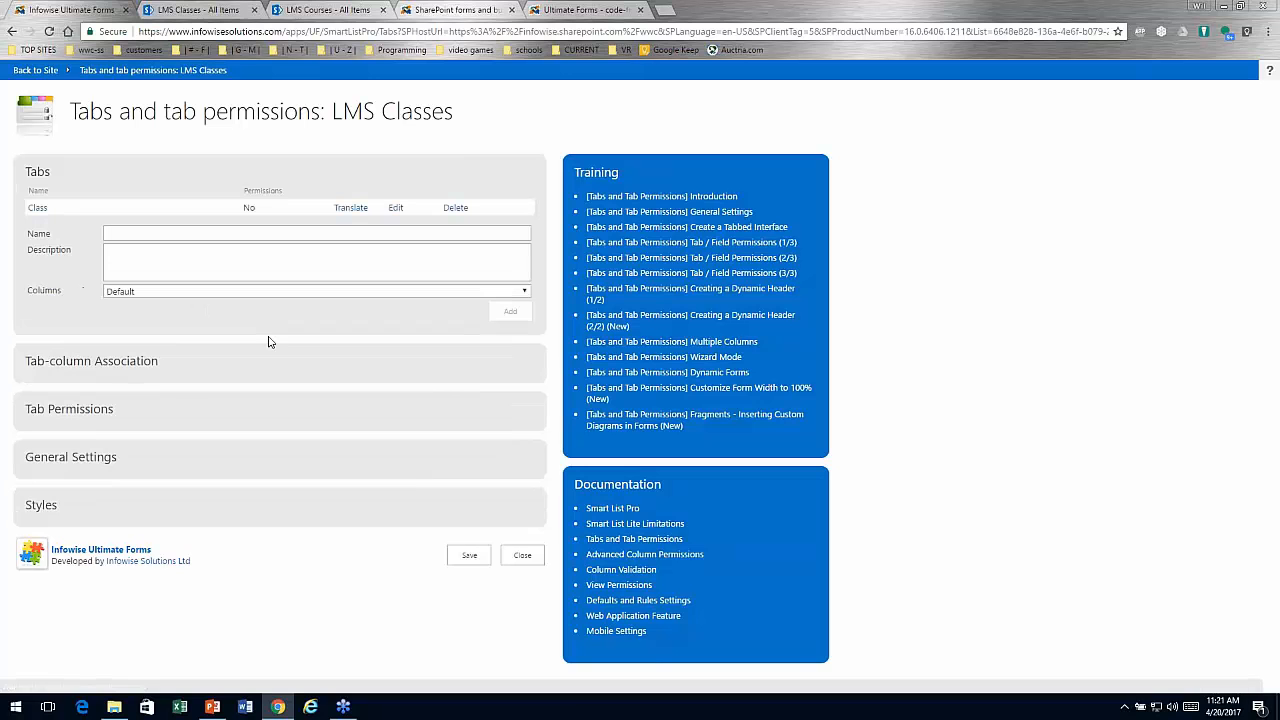
click(90, 362)
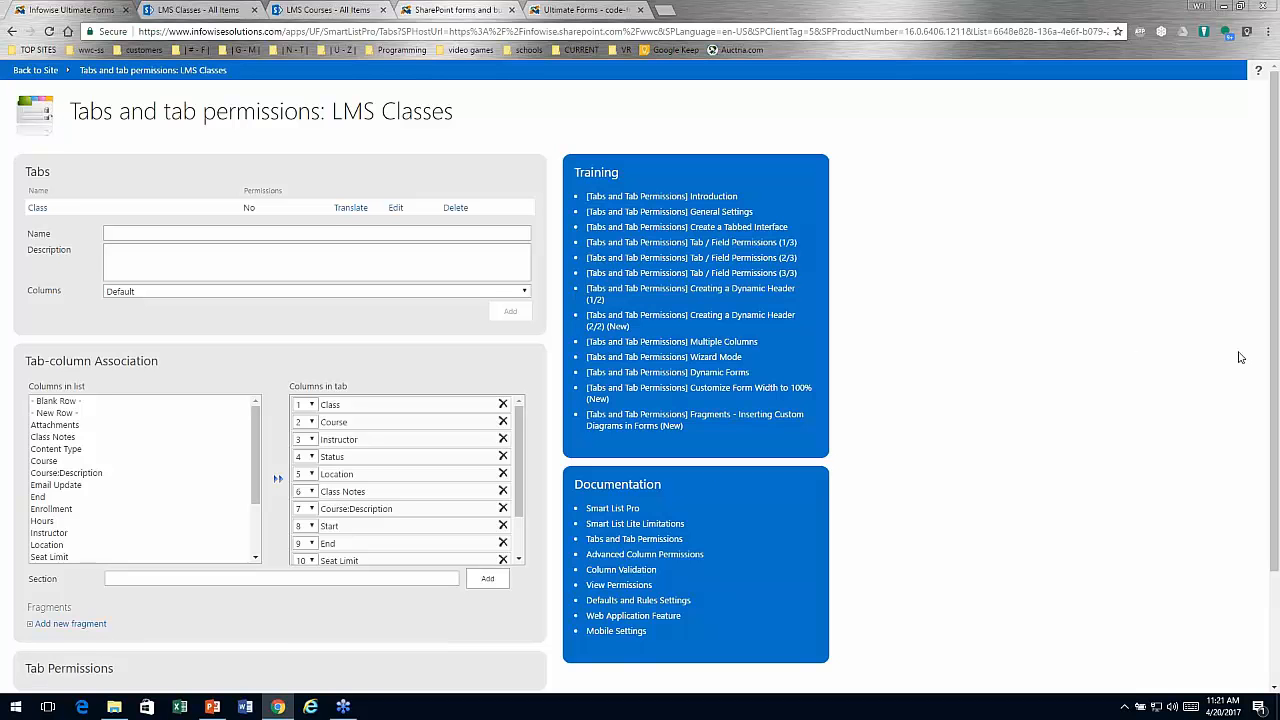
scroll(1242, 357, down, 2)
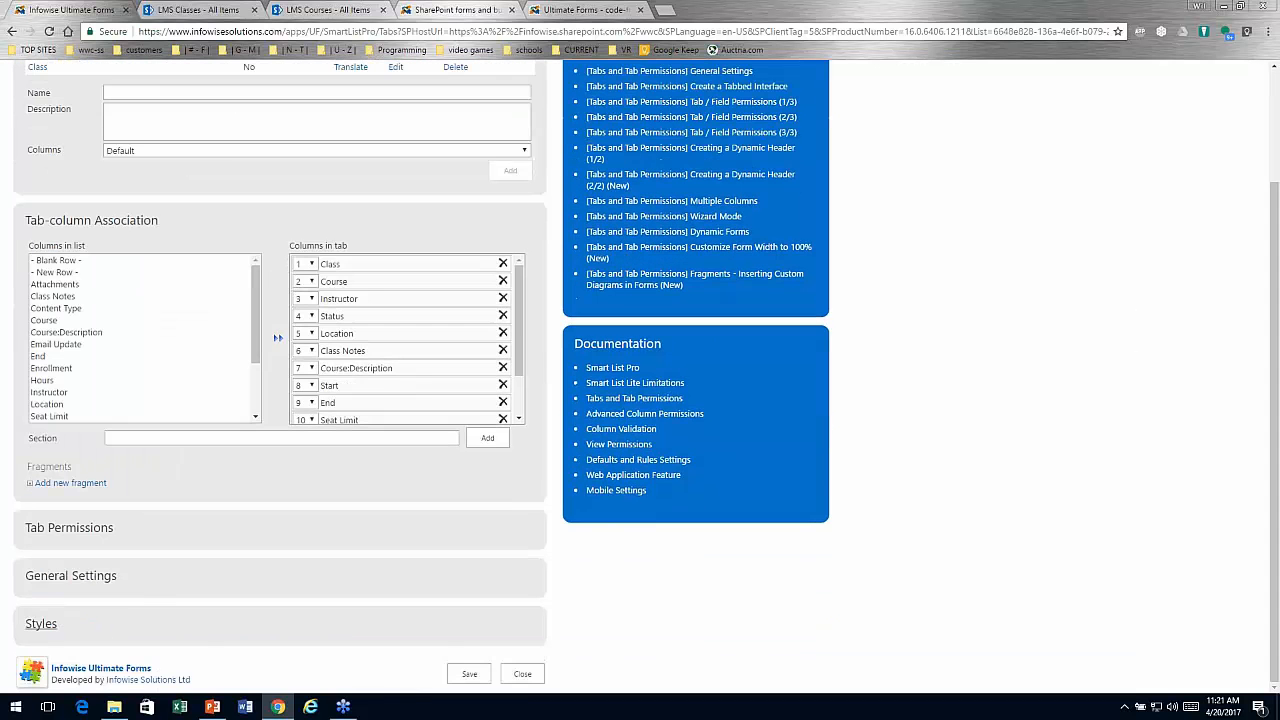
- Set the number of form columns to 4 in the tabs' general settings, and close the settings without saving
click(84, 588)
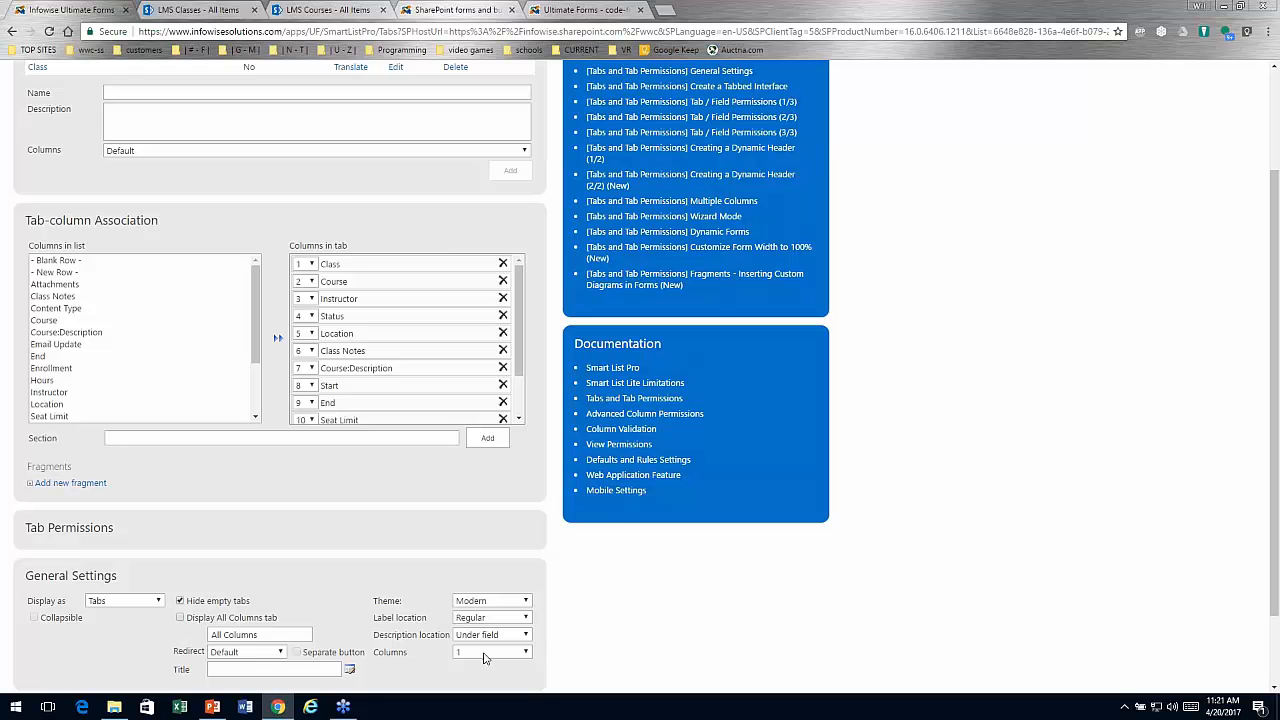
drag(410, 654, 376, 652)
click(520, 653)
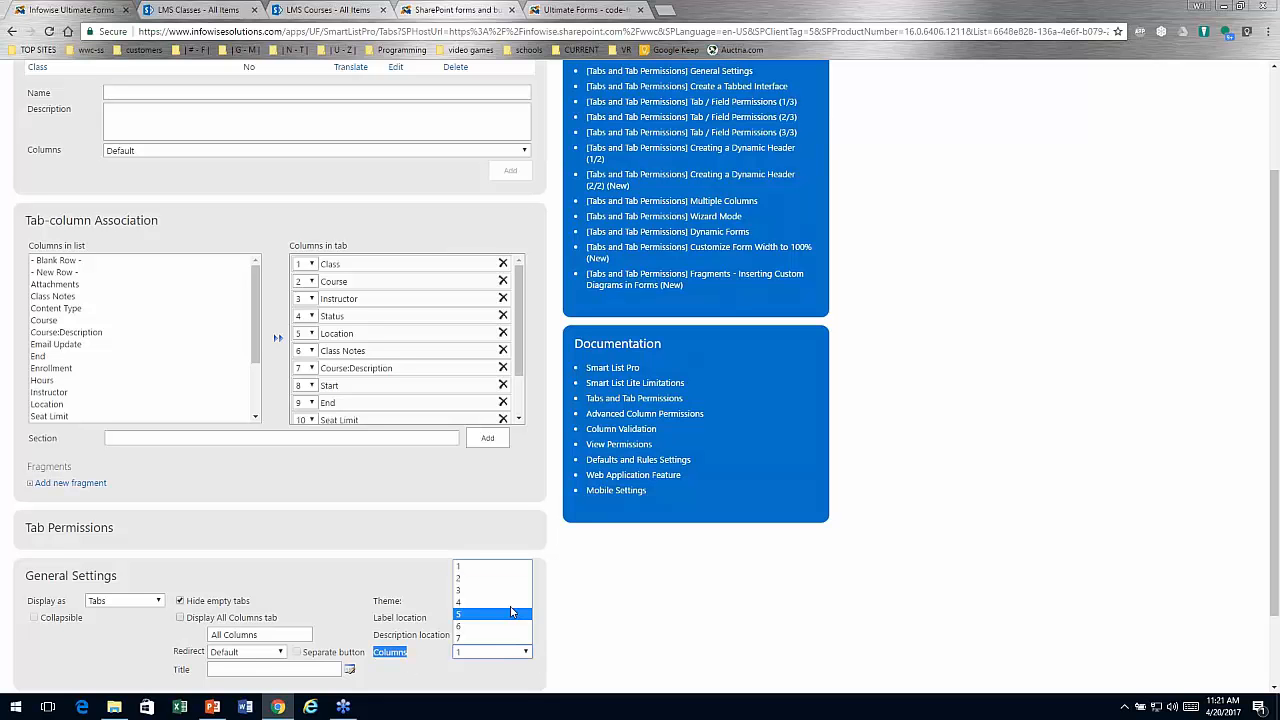
click(510, 603)
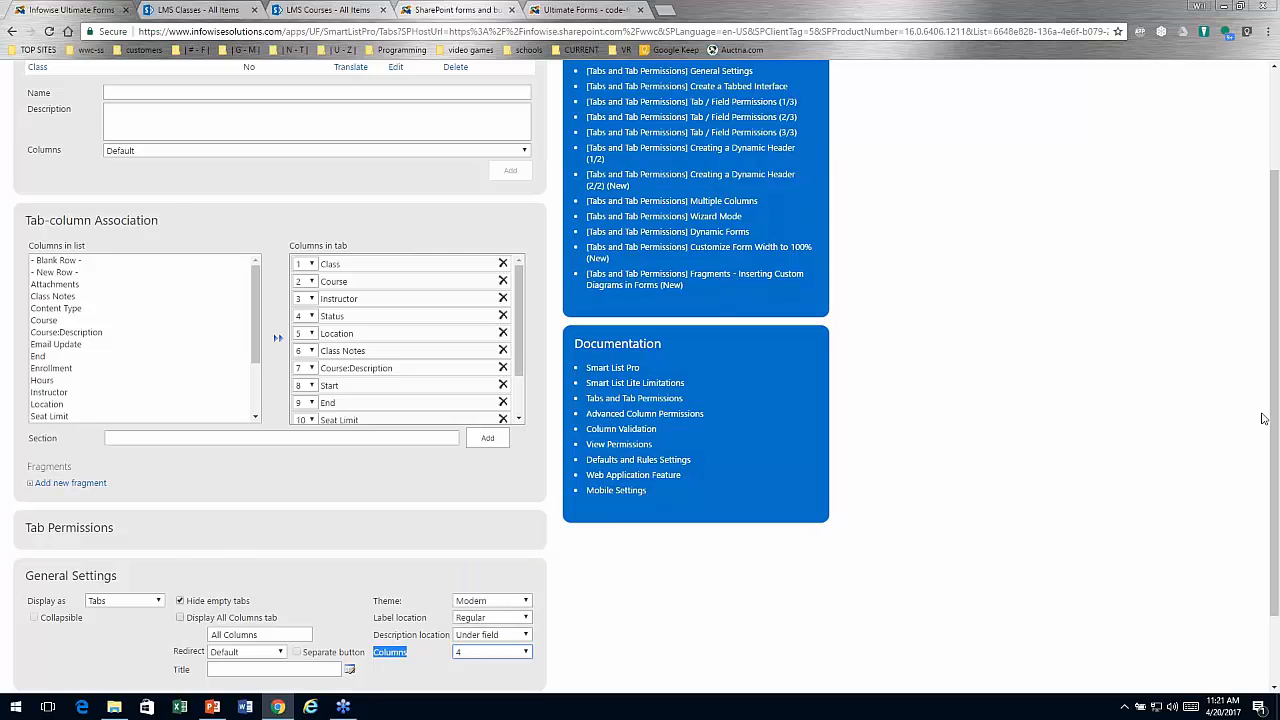
drag(1275, 424, 1275, 493)
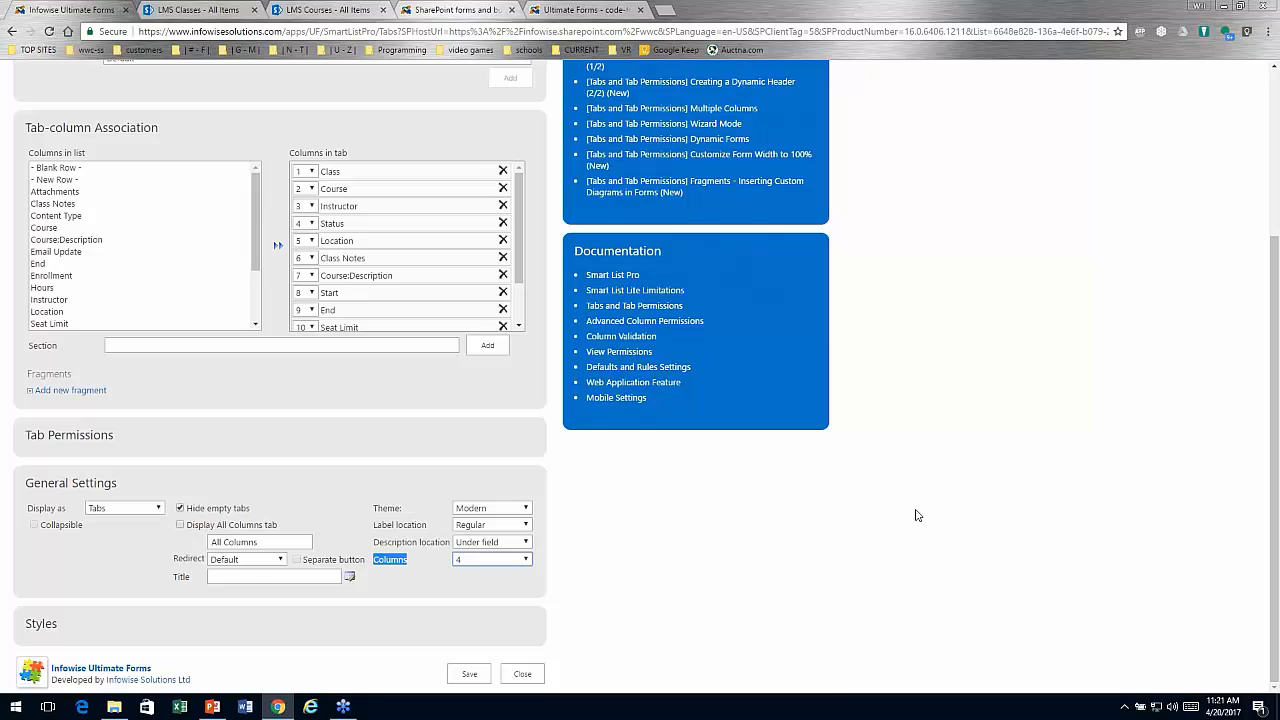
click(528, 675)
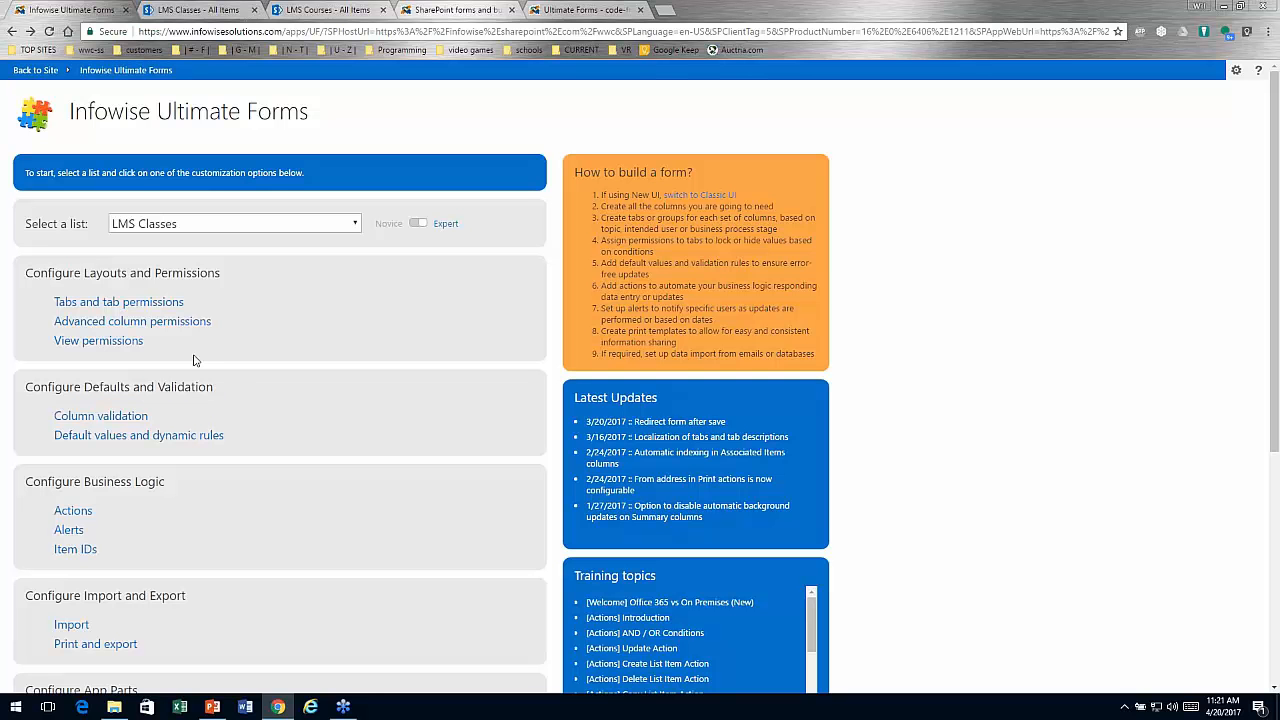
- Open the advanced column permissions for LMS Classes and examine the Students column's Write rule for the Instructor
click(150, 324)
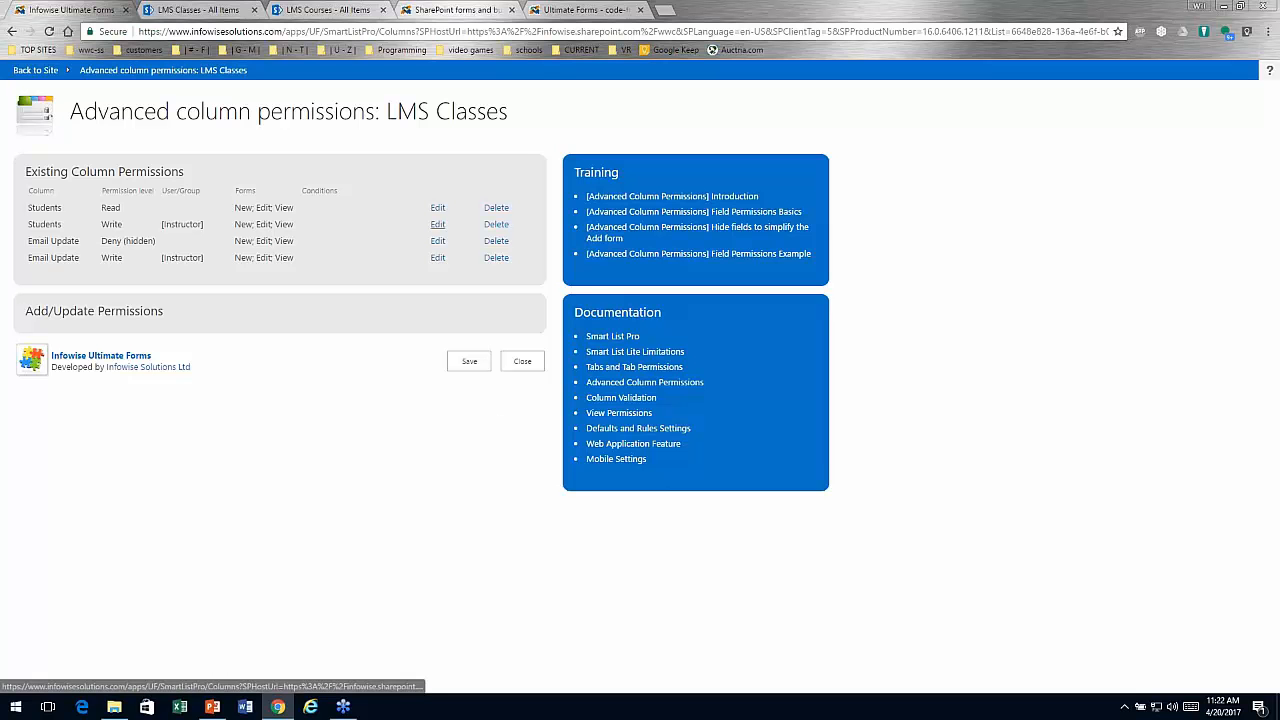
click(437, 224)
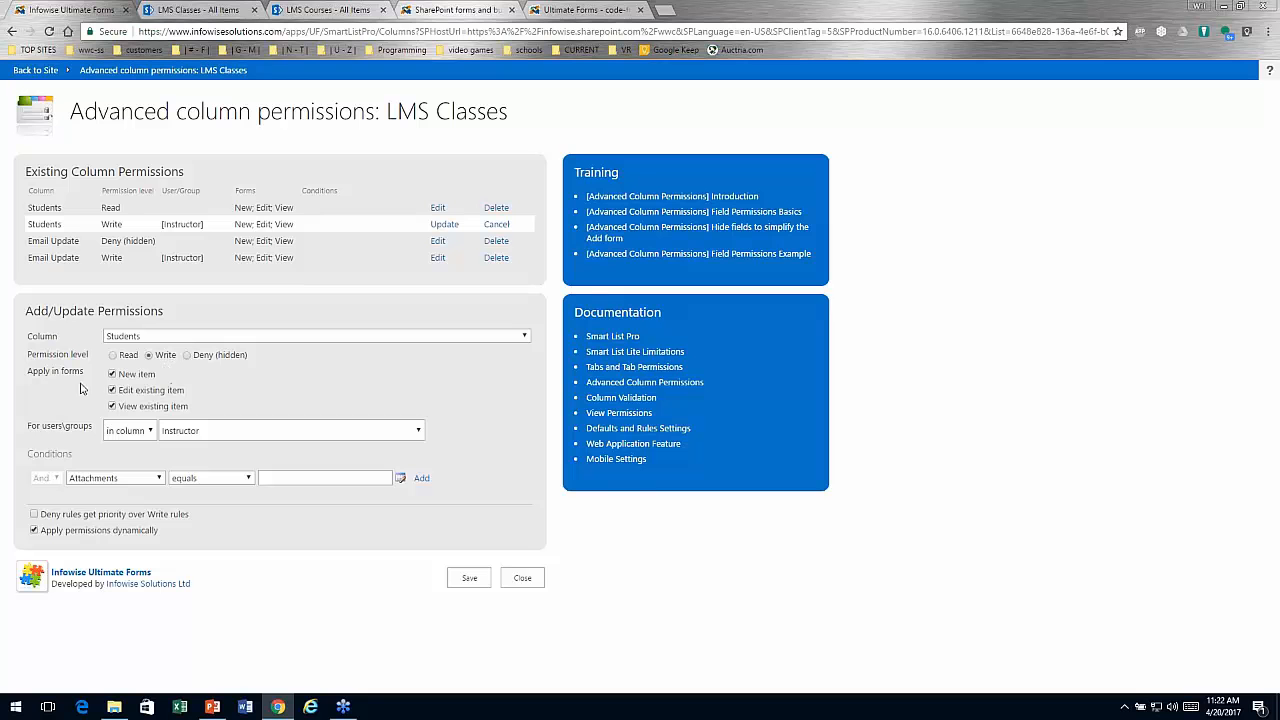
drag(91, 377, 30, 374)
click(277, 362)
- Fill in a Status equals In Progress condition for the Students Write rule, and close the permissions without saving
click(155, 479)
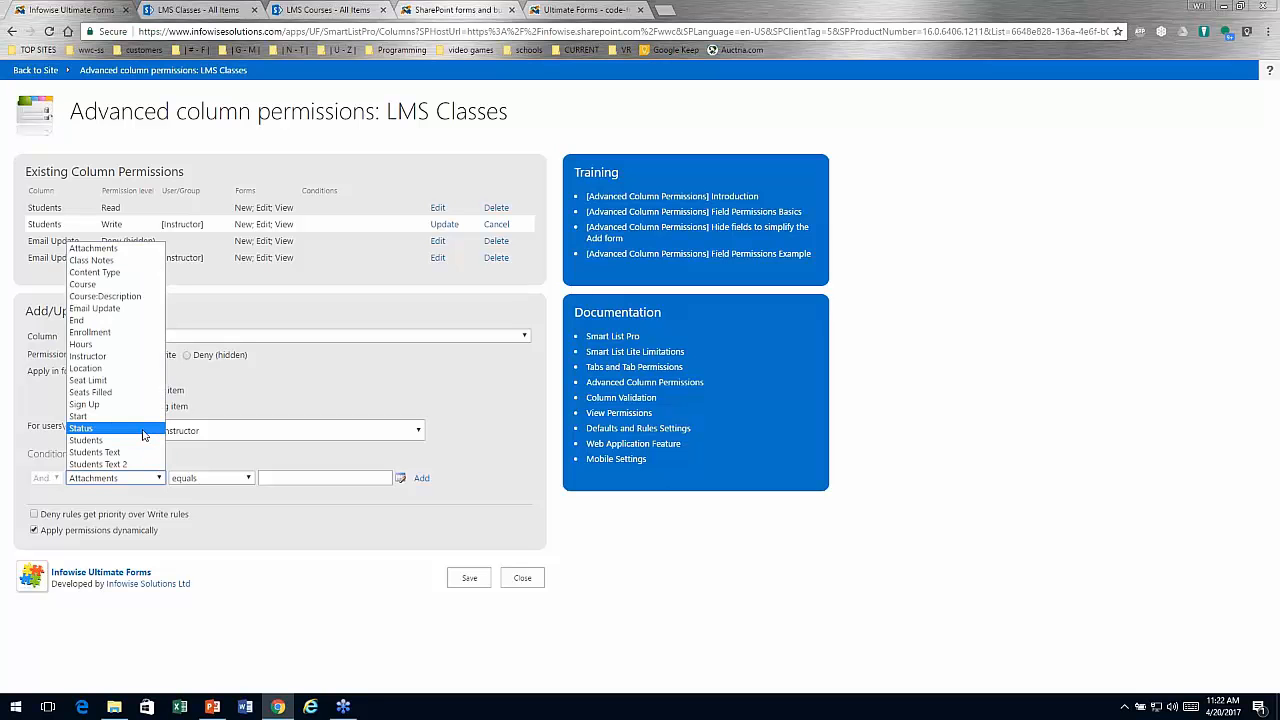
click(143, 434)
click(313, 478)
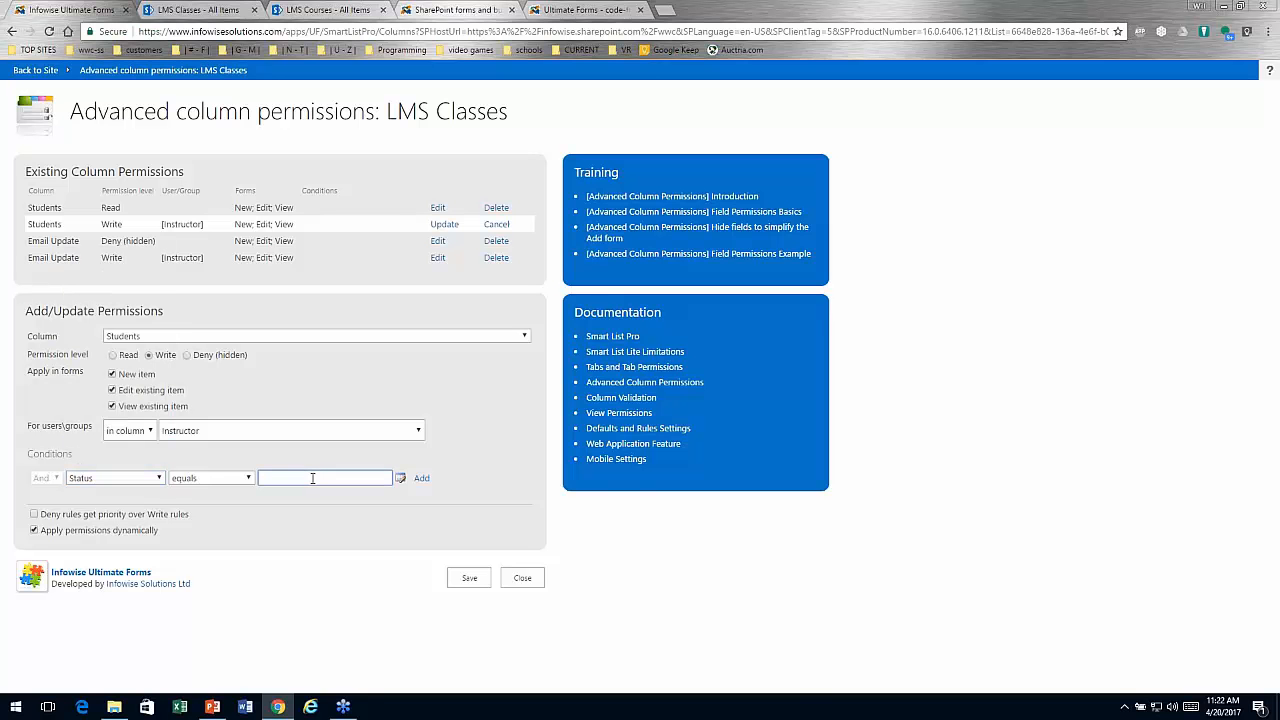
text(In Progress)
click(521, 579)
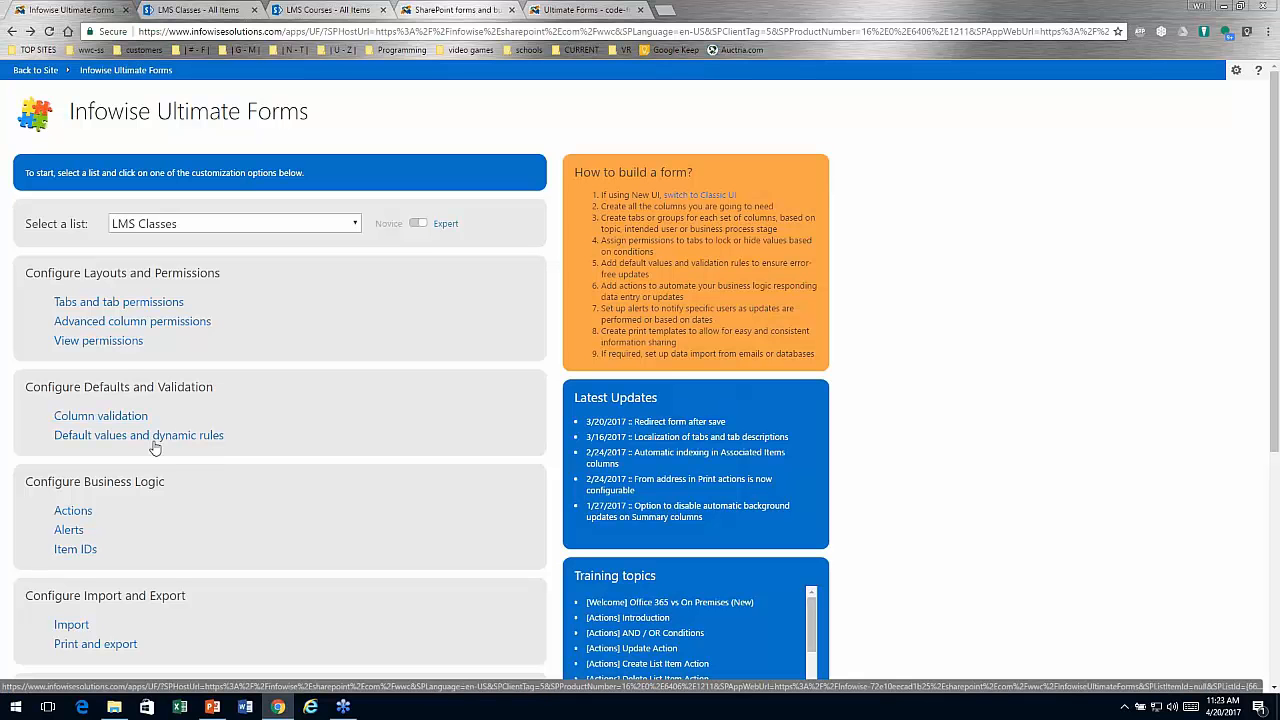
- Review the column validation rule options for LMS Classes and close them without adding a rule
click(120, 420)
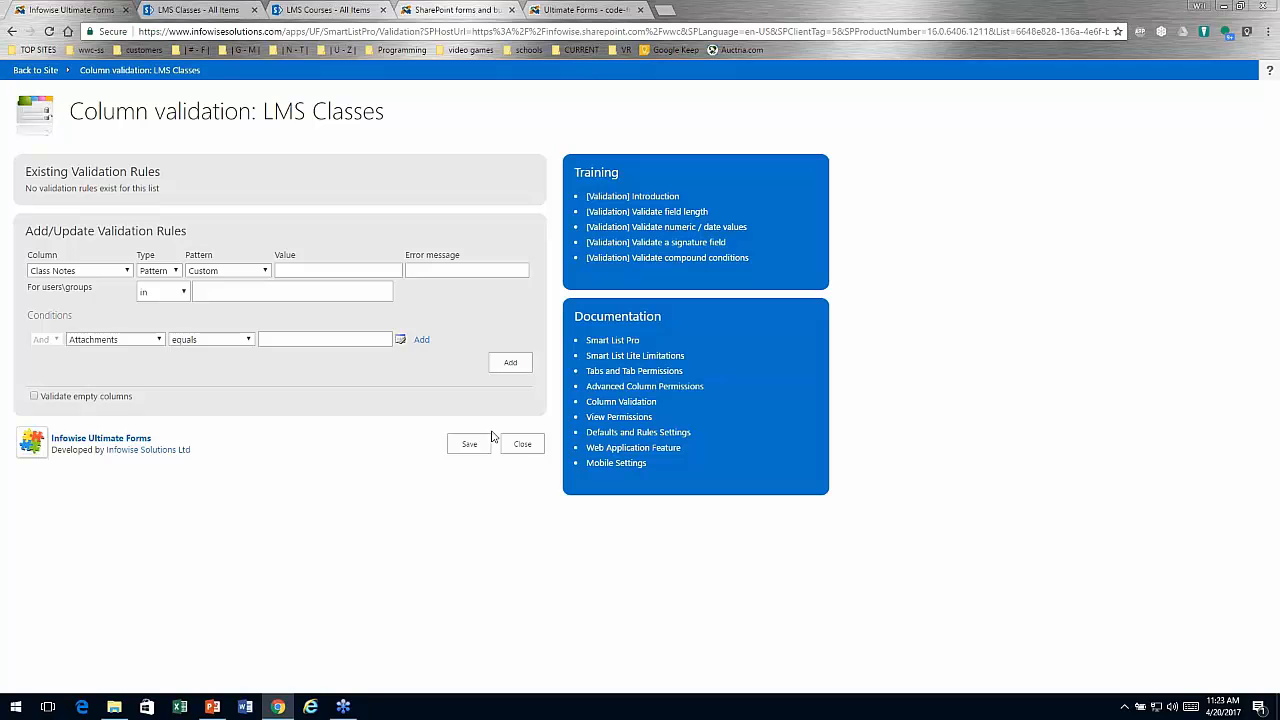
click(522, 444)
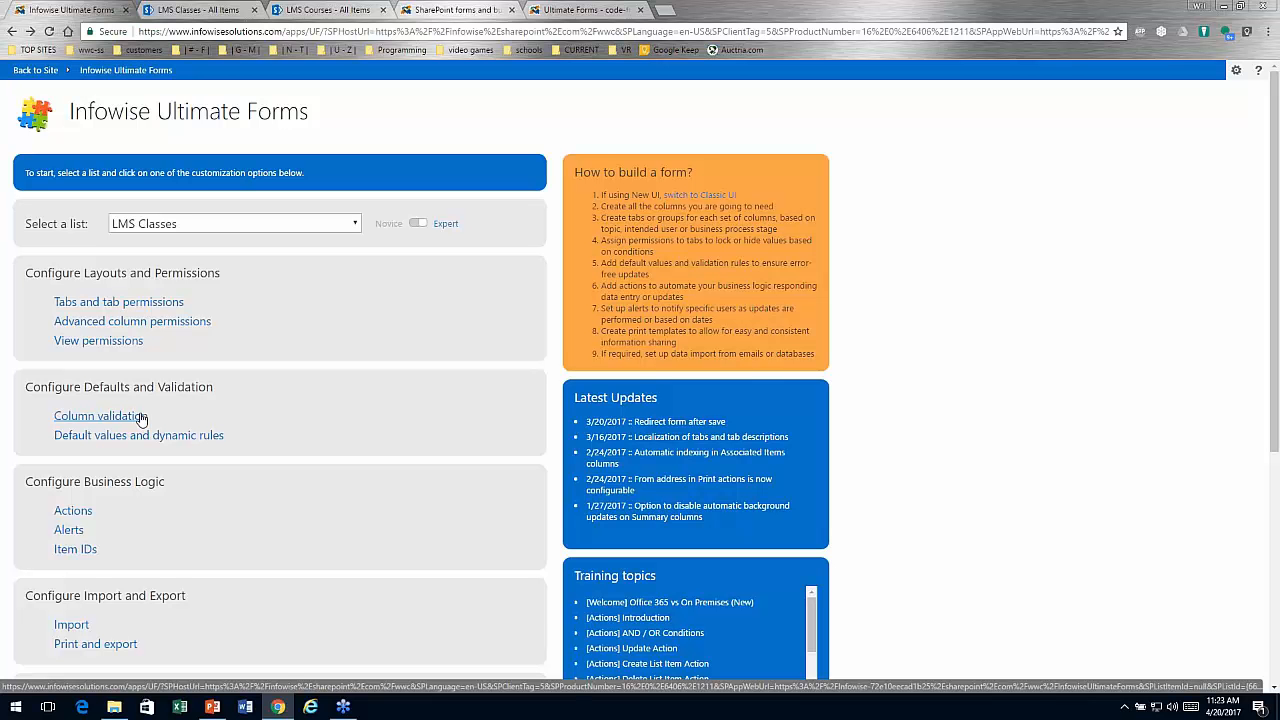
- Open the LMS Classes actions and examine the Update Students Text action's general, advanced, action and condition settings
click(82, 514)
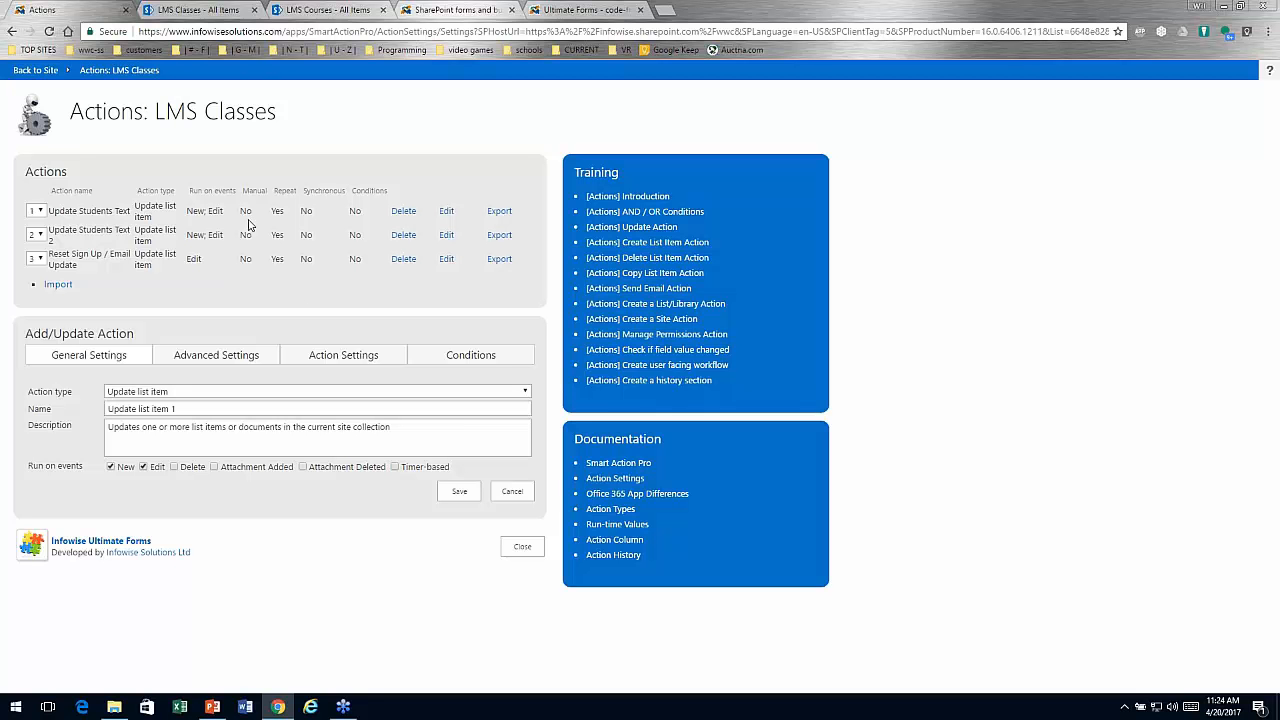
click(446, 211)
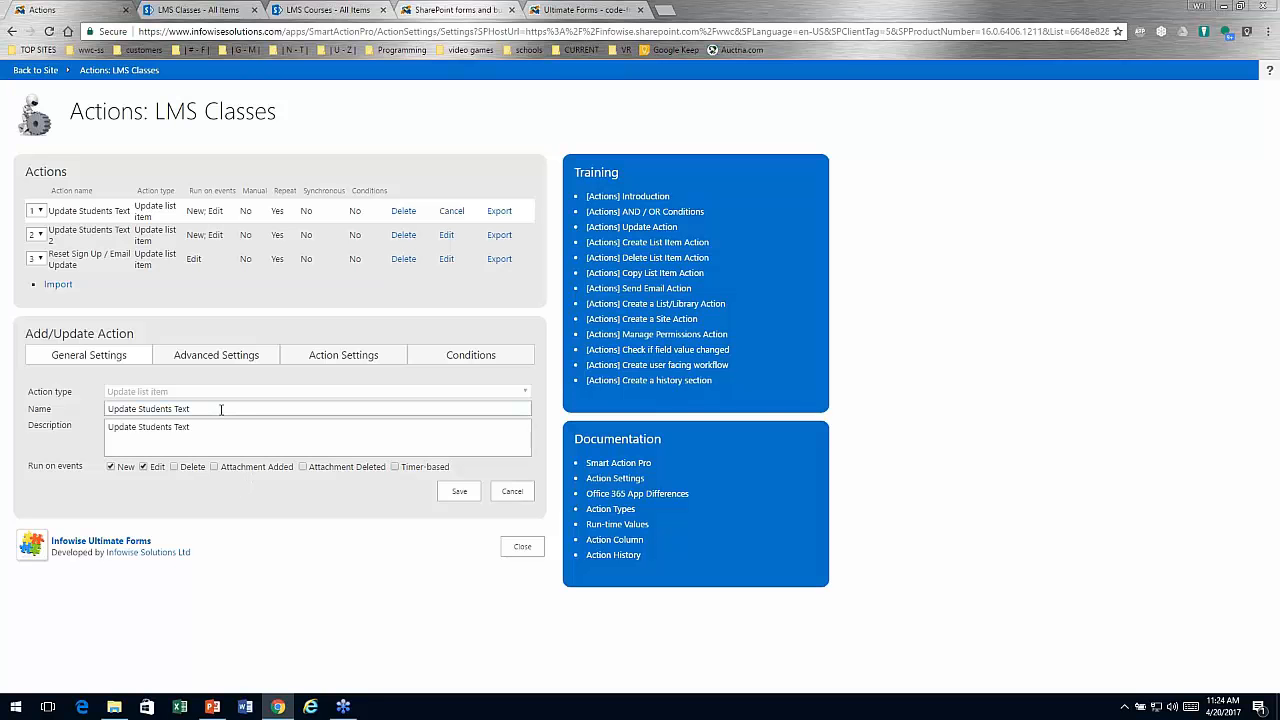
click(222, 364)
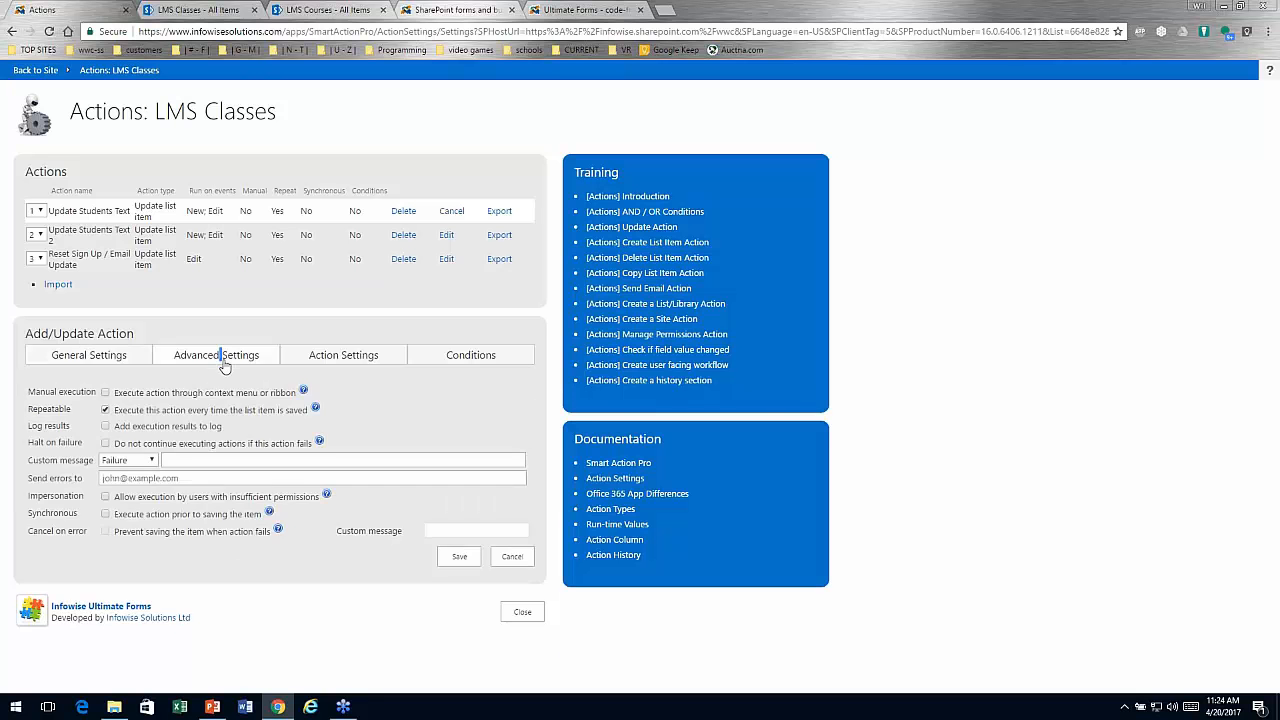
click(349, 362)
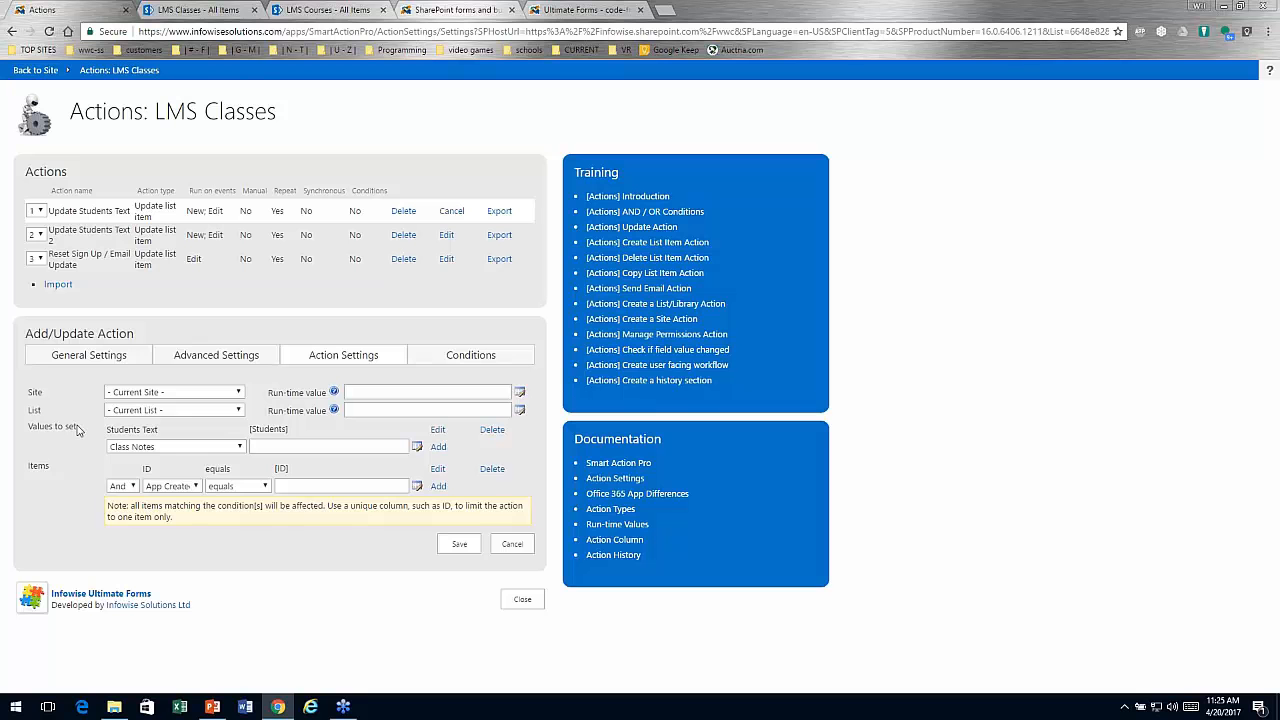
drag(50, 467, 26, 466)
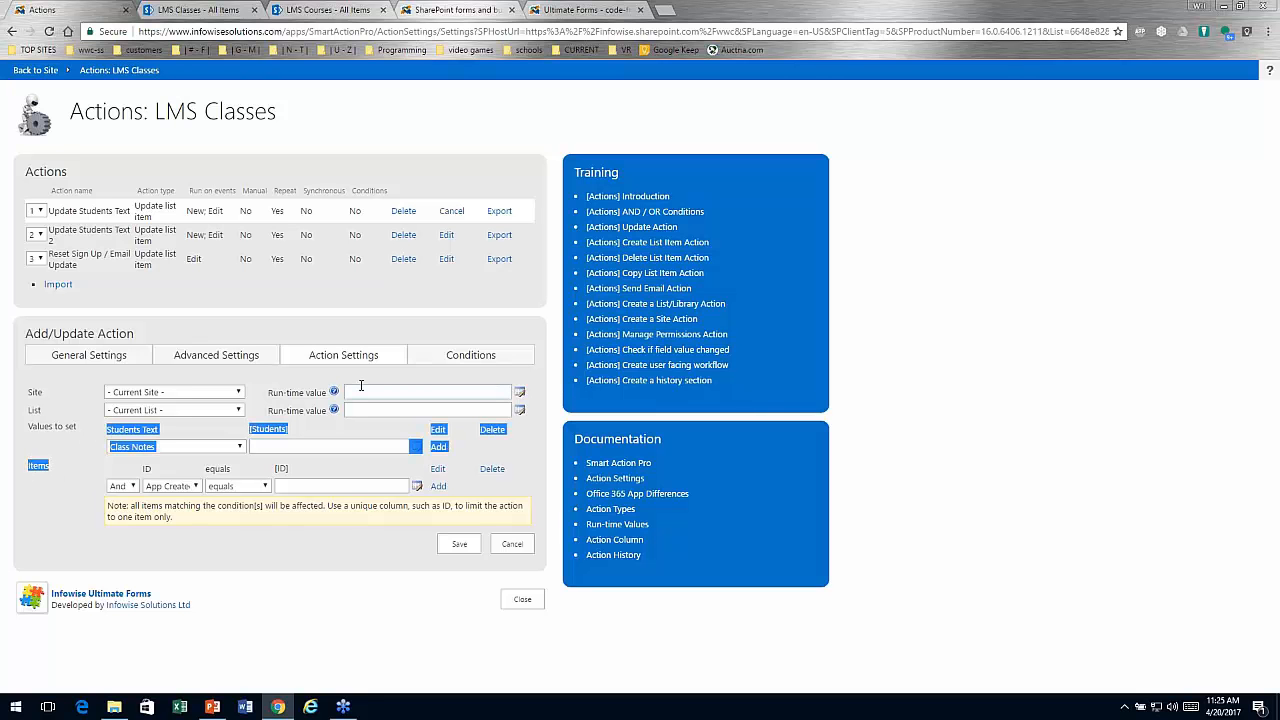
click(428, 366)
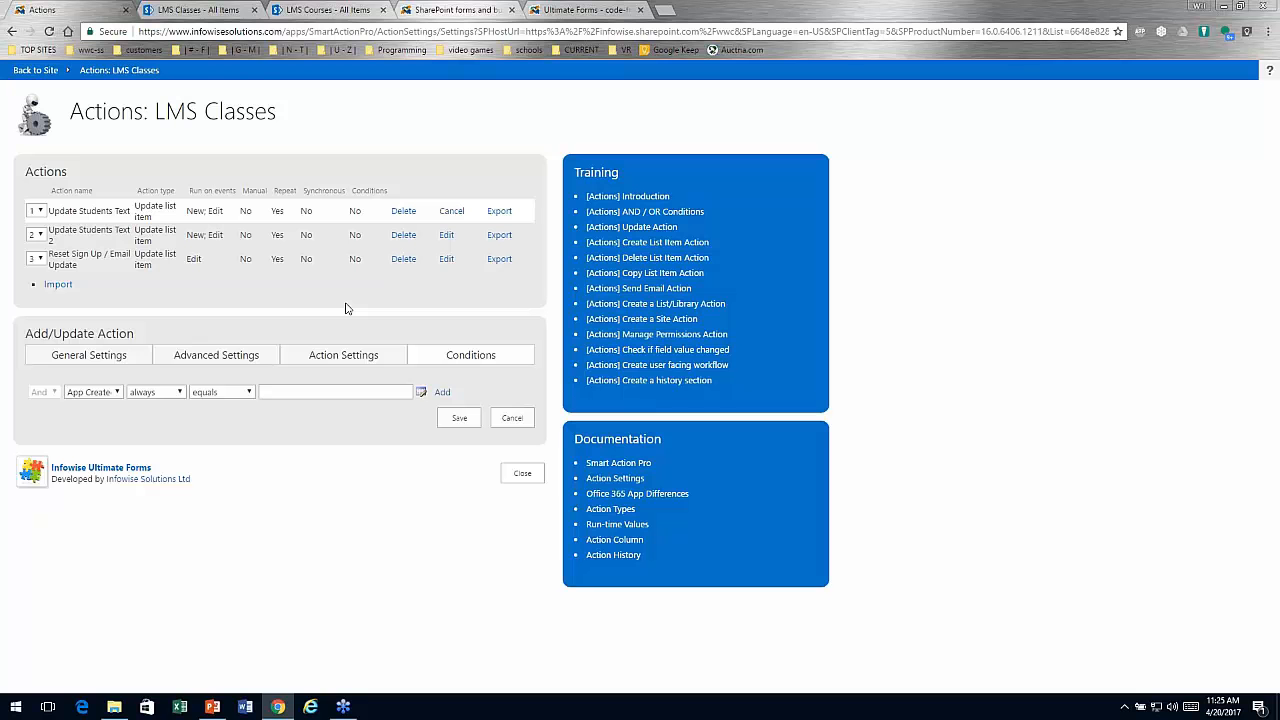
- Return to the SharePoint site and open the Infowise alert settings from the LMS Courses list
click(41, 73)
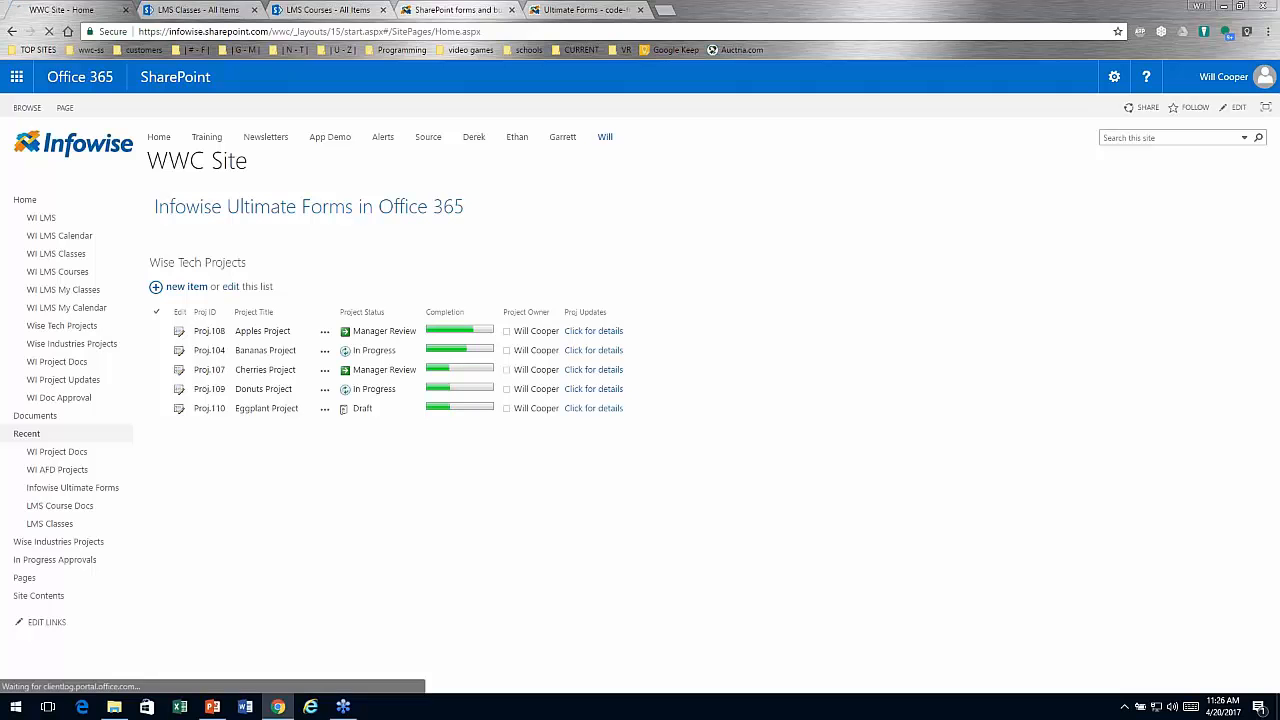
click(57, 271)
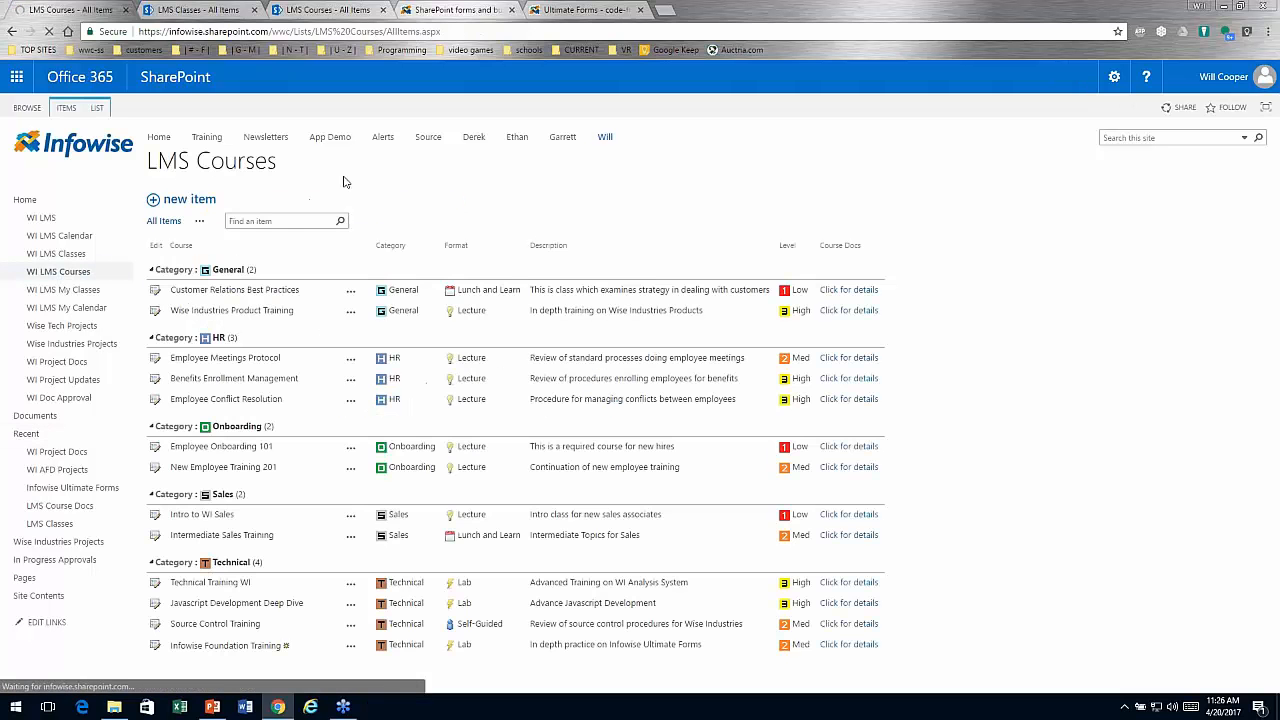
click(97, 107)
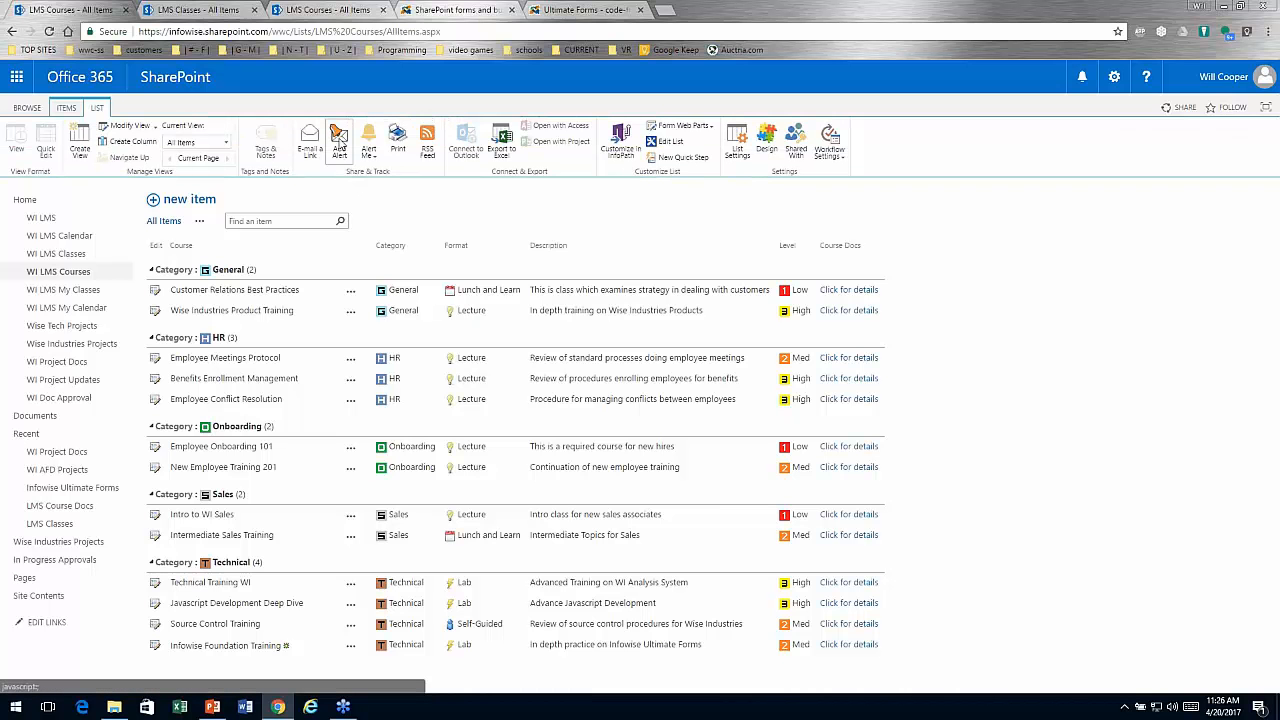
click(339, 140)
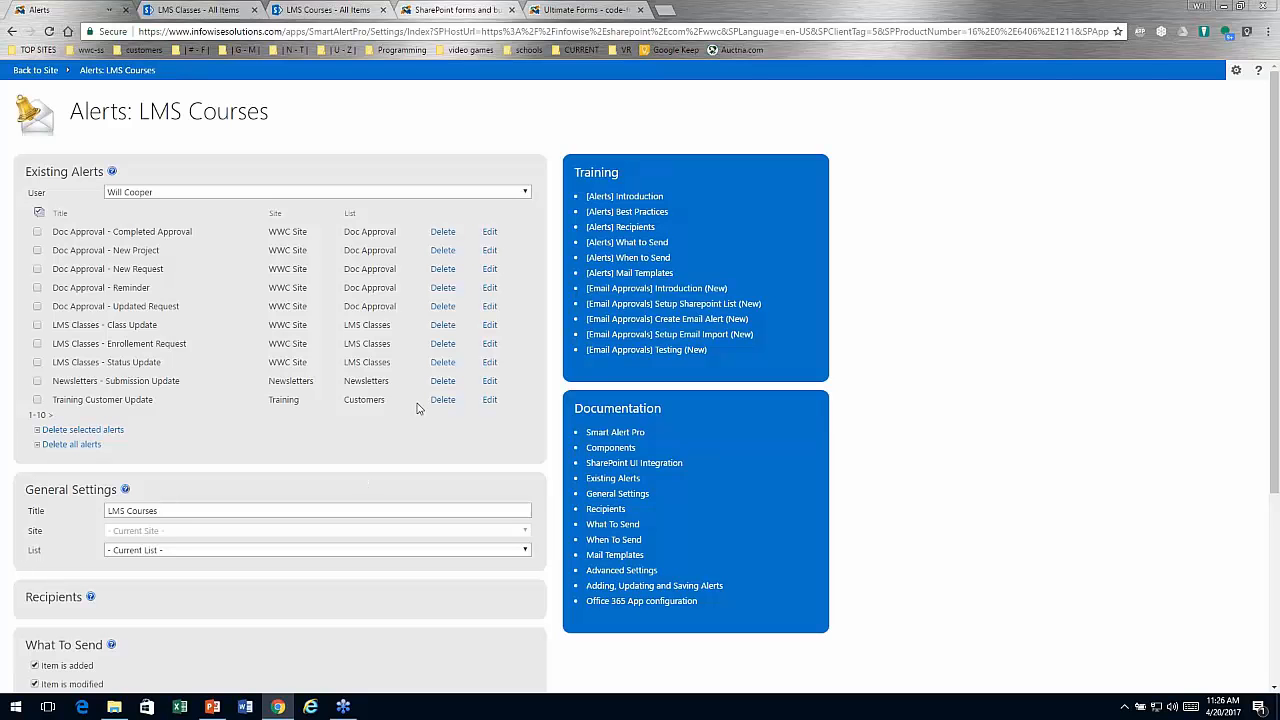
- Open the LMS Classes - Class Update alert for editing and examine its sending conditions and mail templates
click(490, 325)
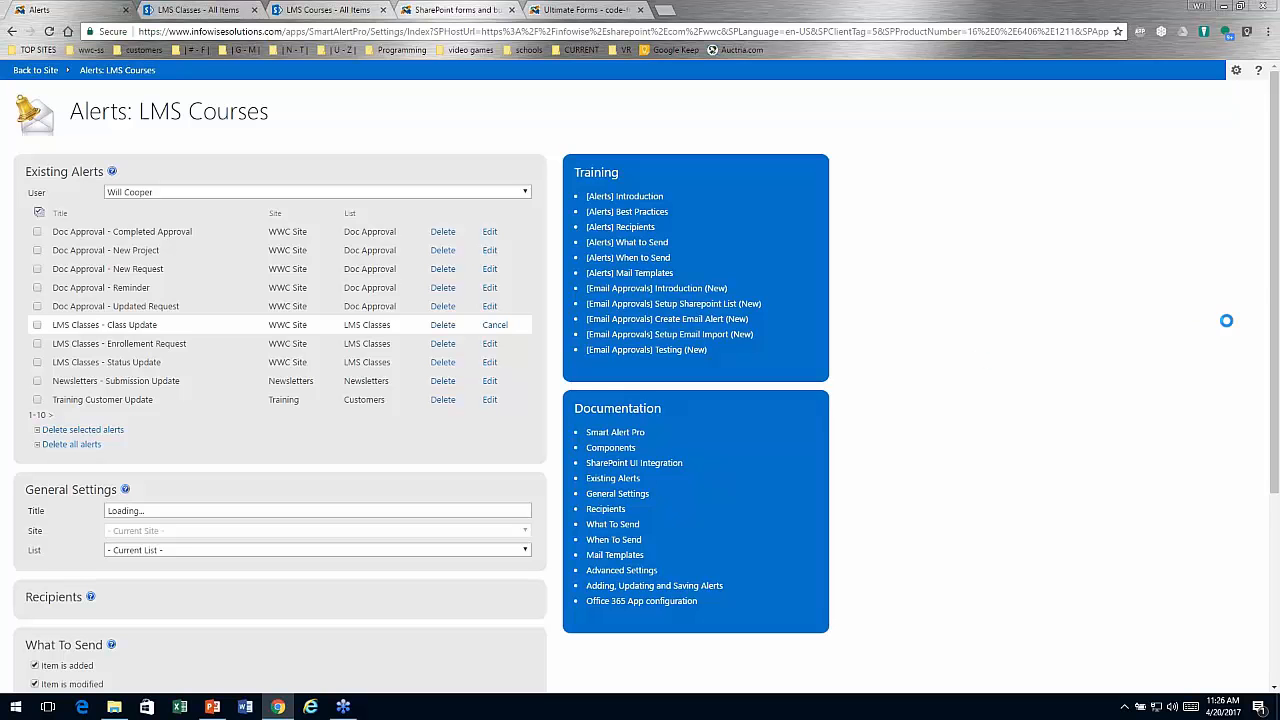
drag(1275, 284, 1275, 428)
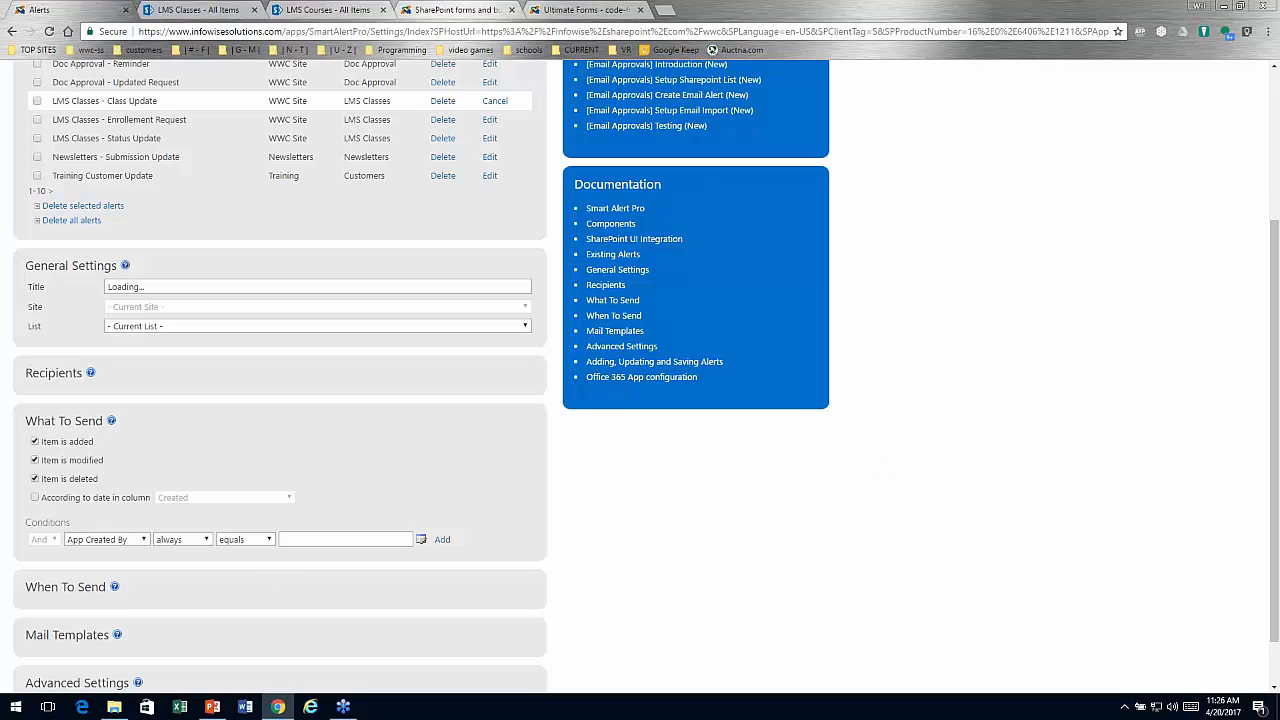
click(80, 640)
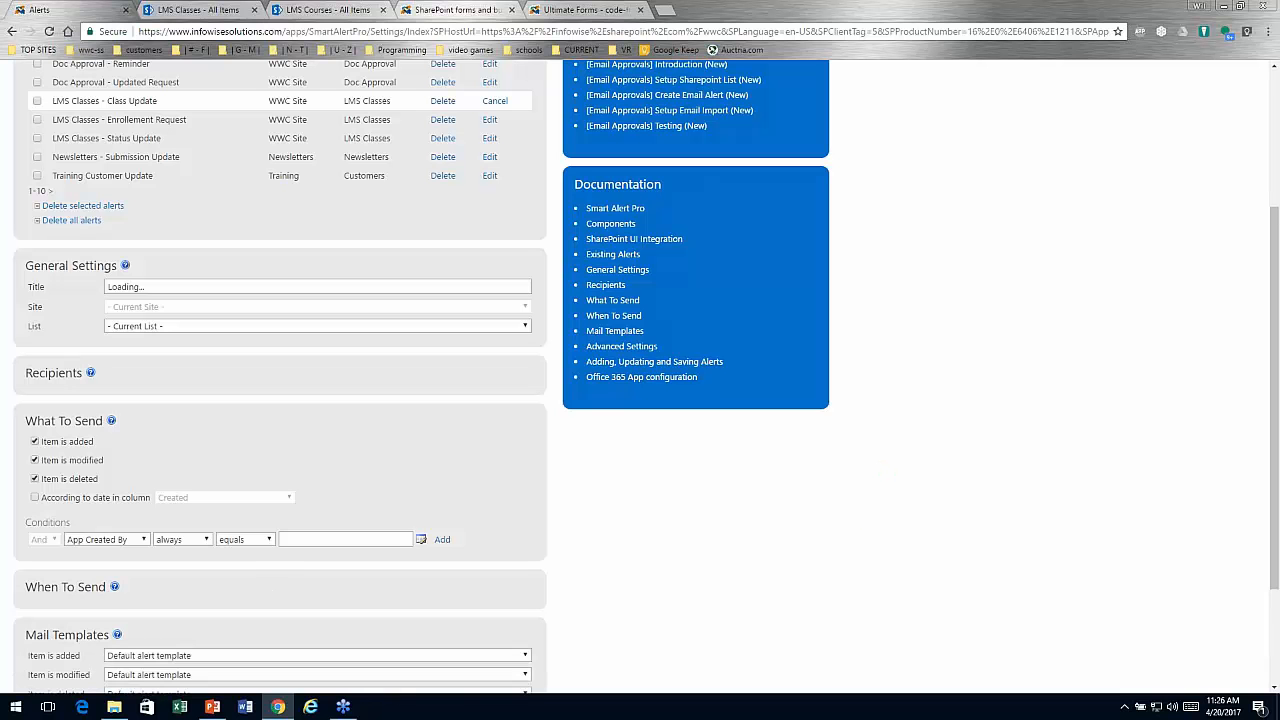
drag(1272, 449, 1272, 543)
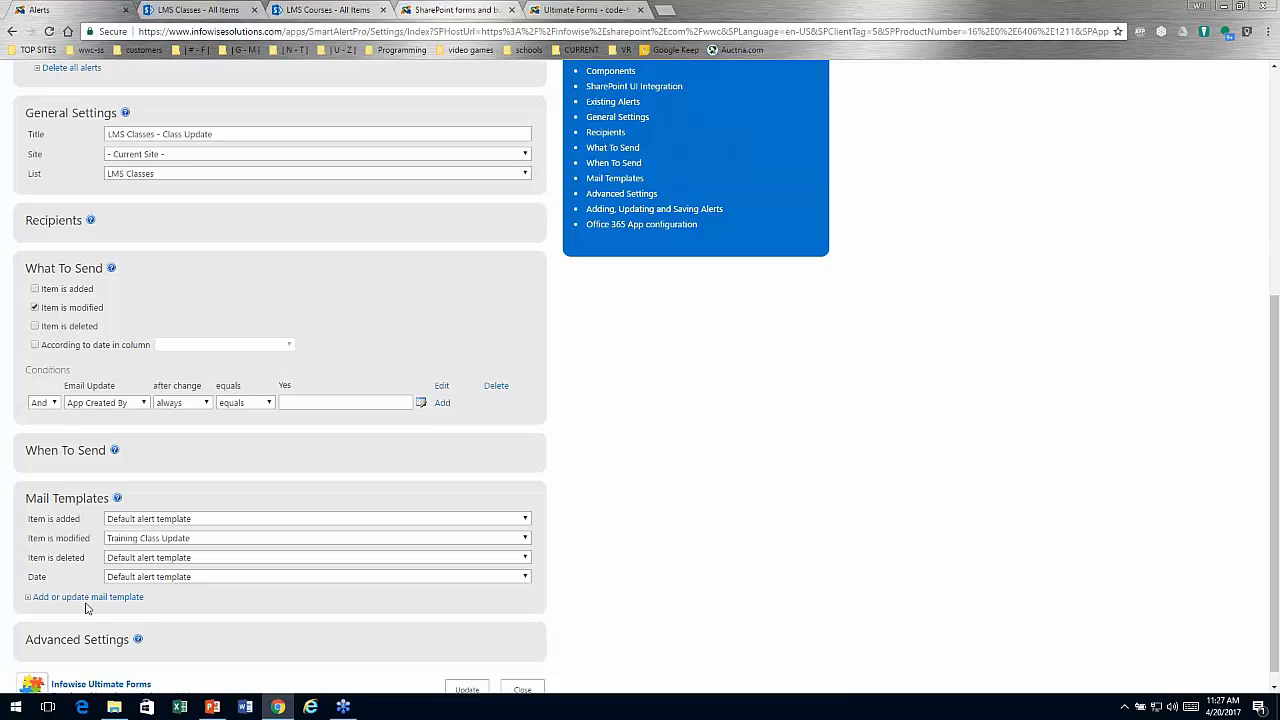
- Load the Training Class Update template in the mail template editor
click(74, 599)
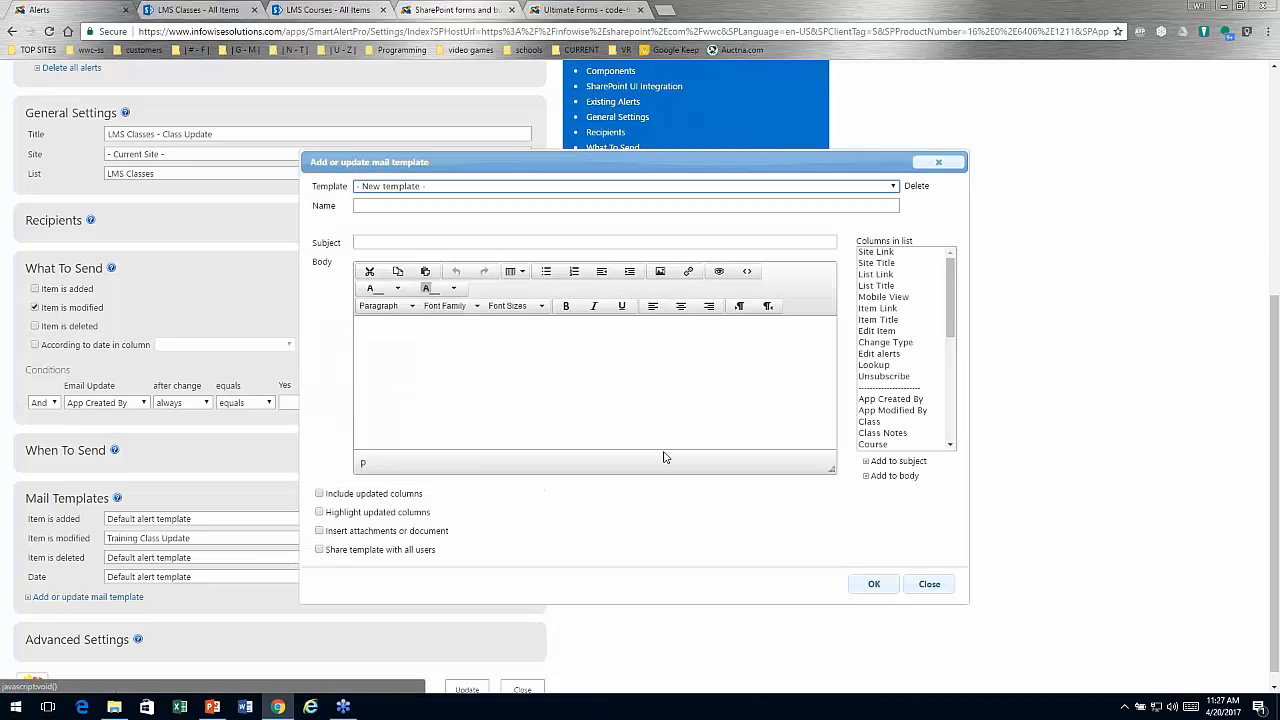
click(893, 186)
click(430, 414)
click(614, 331)
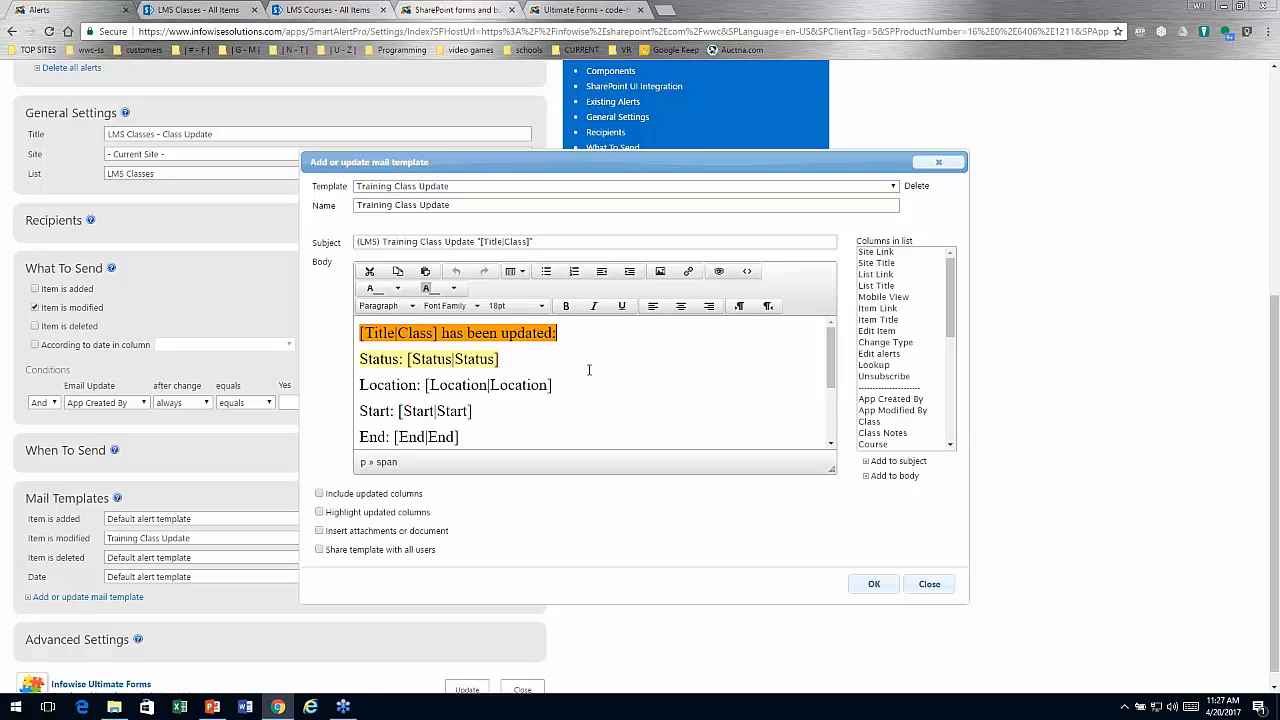
- Examine the column placeholders in the Training Class Update body and the list columns available for insertion
drag(361, 359, 340, 330)
click(537, 358)
drag(440, 333, 350, 333)
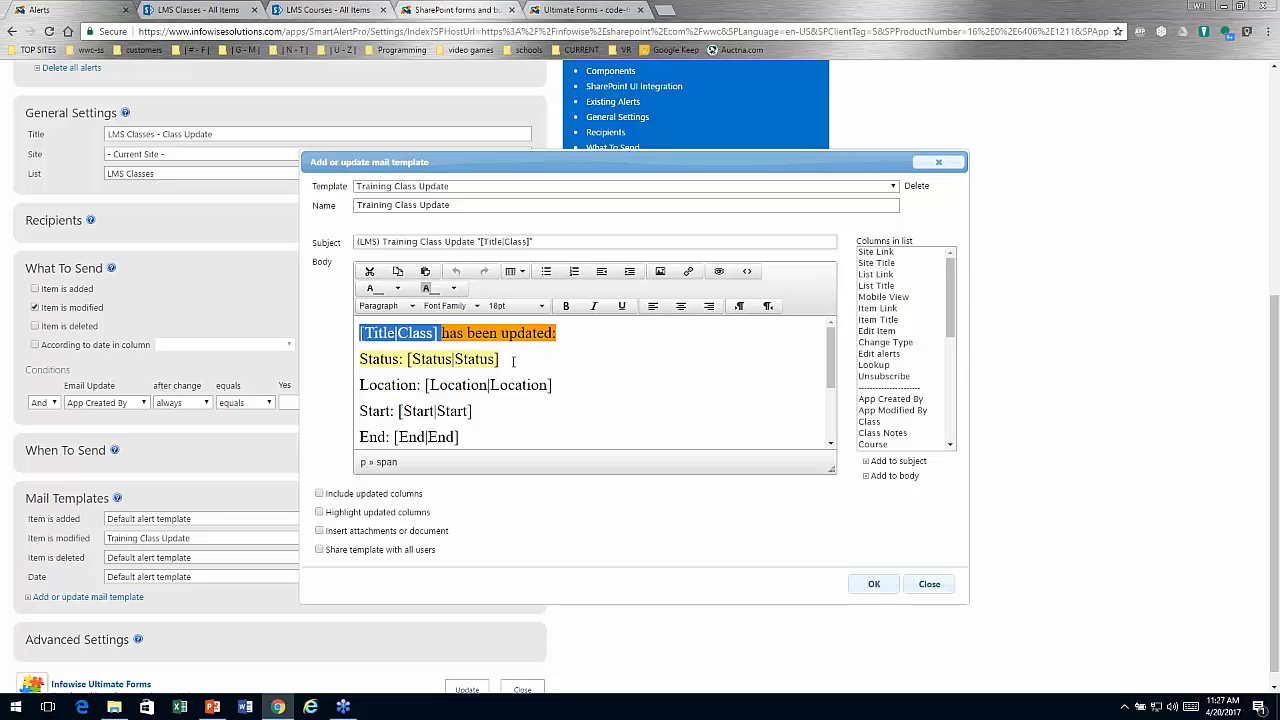
drag(513, 359, 408, 357)
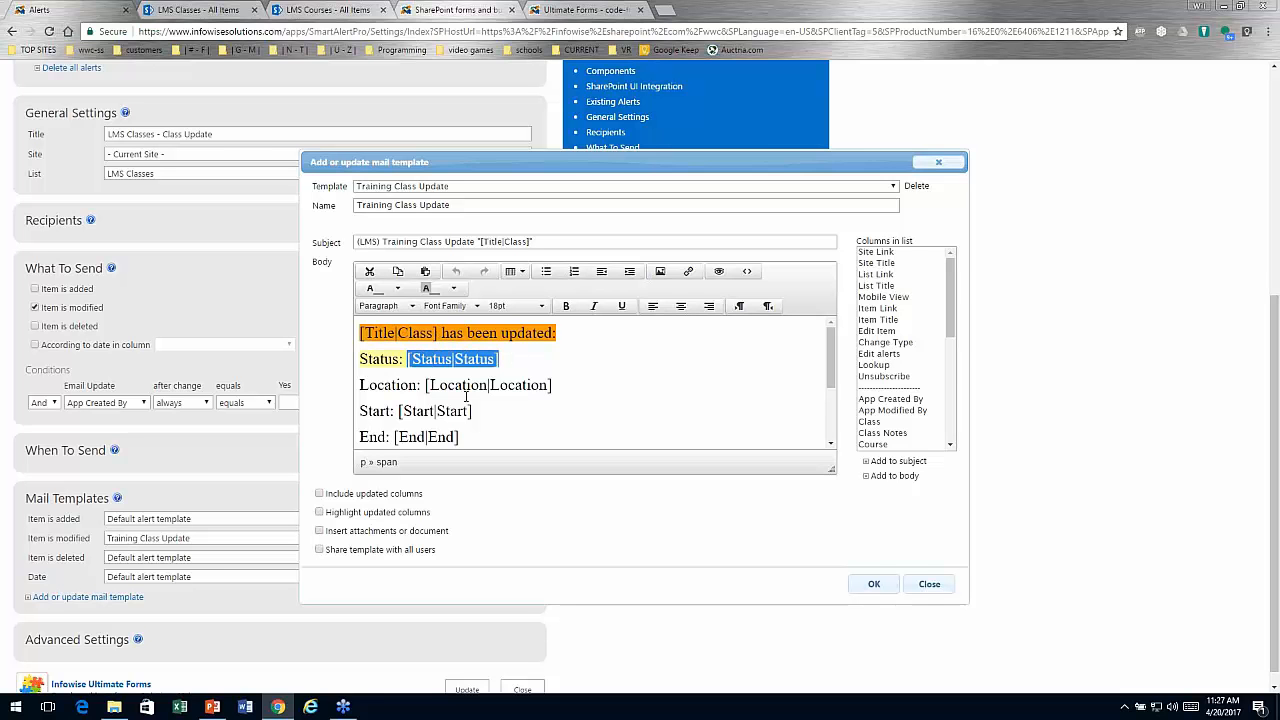
click(562, 382)
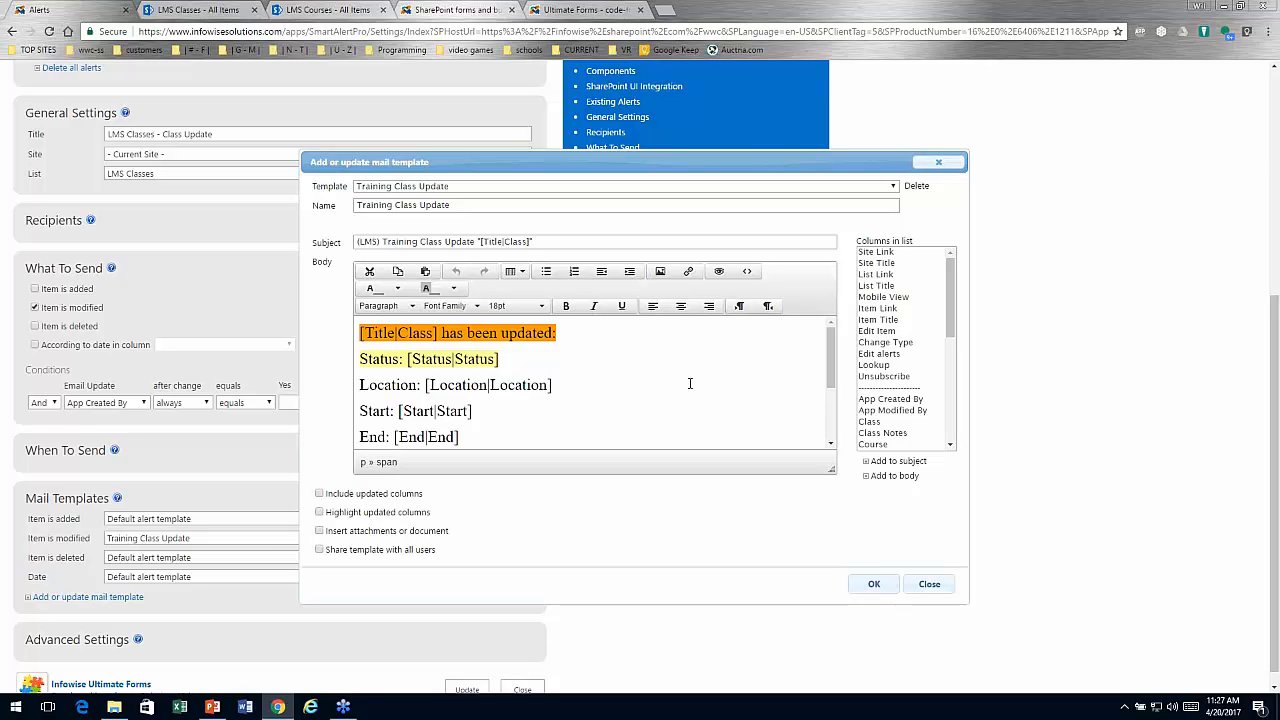
drag(950, 285, 953, 368)
scroll(954, 329, up, 3)
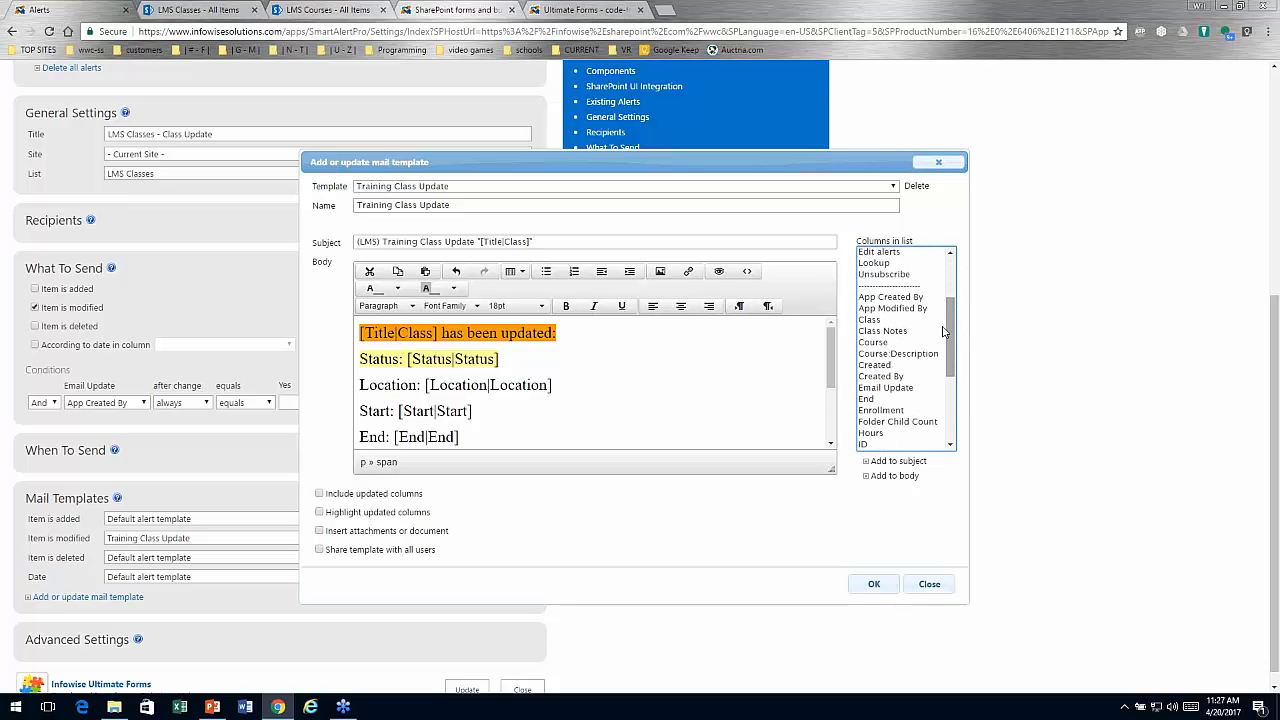
- Insert the Course column placeholder after "has been updated:" in the body of the Training Class Update template
click(880, 343)
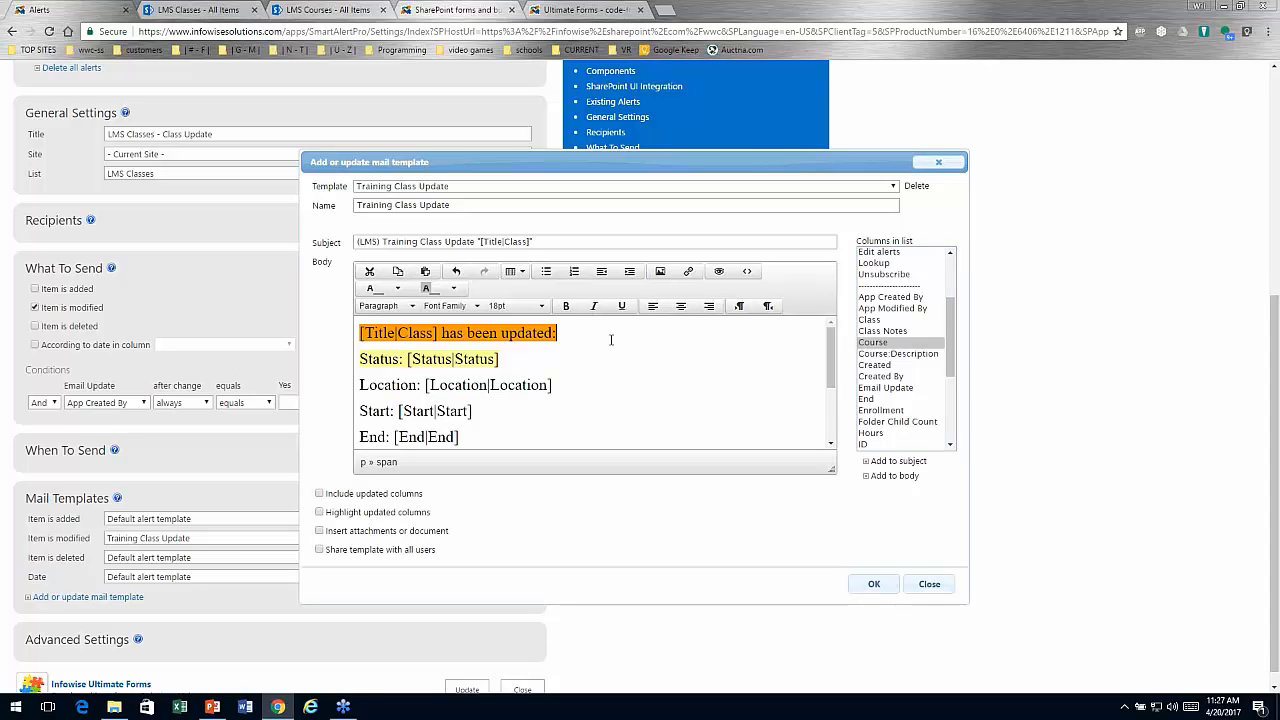
click(866, 345)
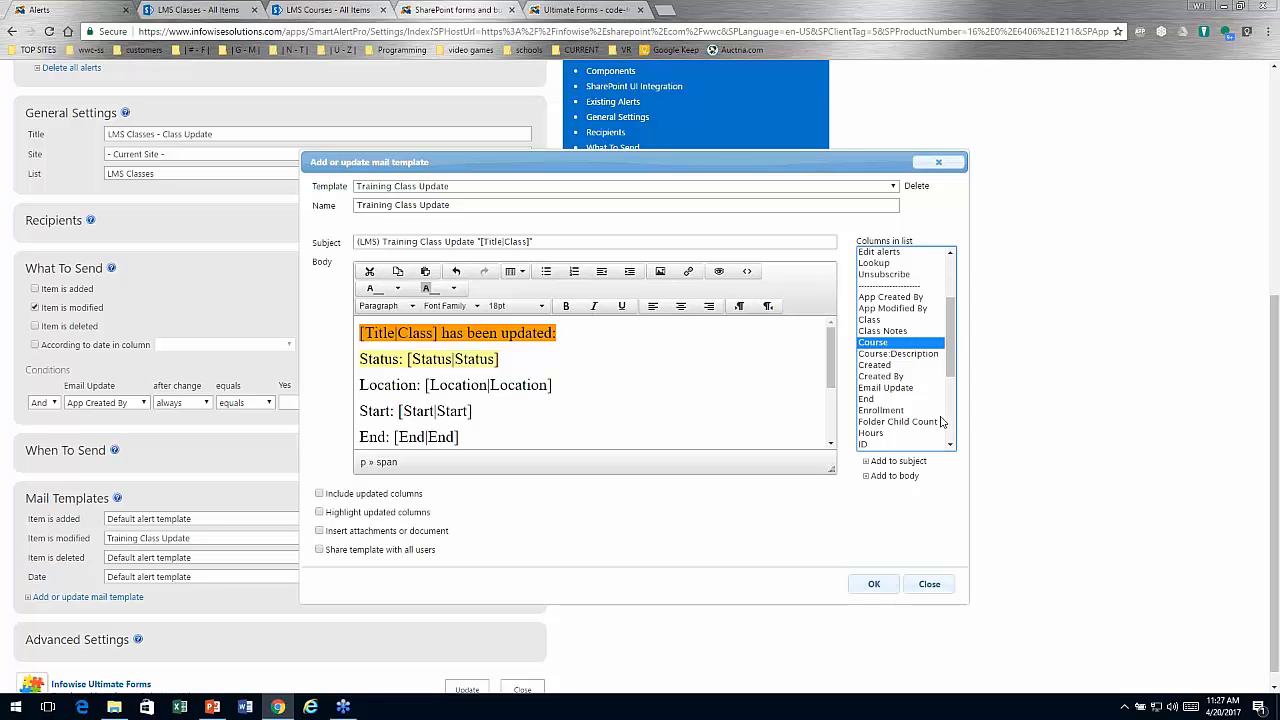
click(888, 477)
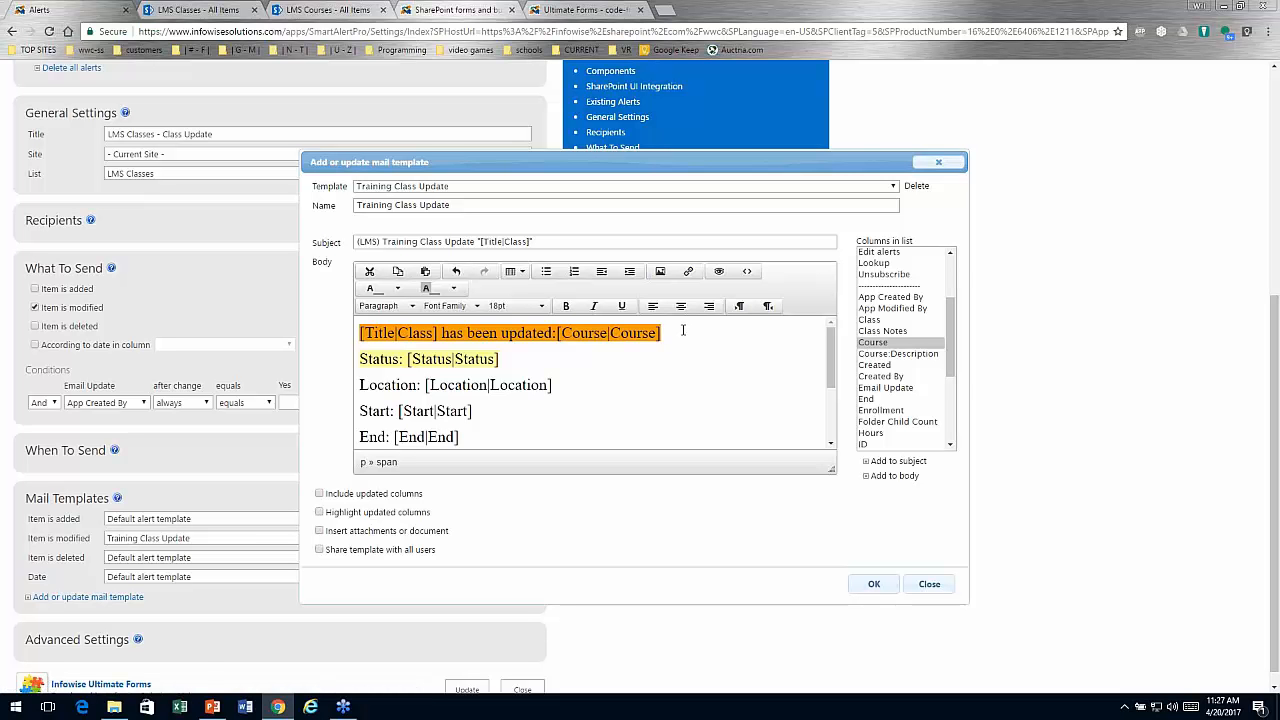
- Delete the Course placeholder from the first line of the template body
key(BackSpace)
key(BackSpace)
key(BackSpace)
key(BackSpace)
key(BackSpace)
key(BackSpace)
key(BackSpace)
key(BackSpace)
key(BackSpace)
key(BackSpace)
key(BackSpace)
key(BackSpace)
key(BackSpace)
key(BackSpace)
key(BackSpace)
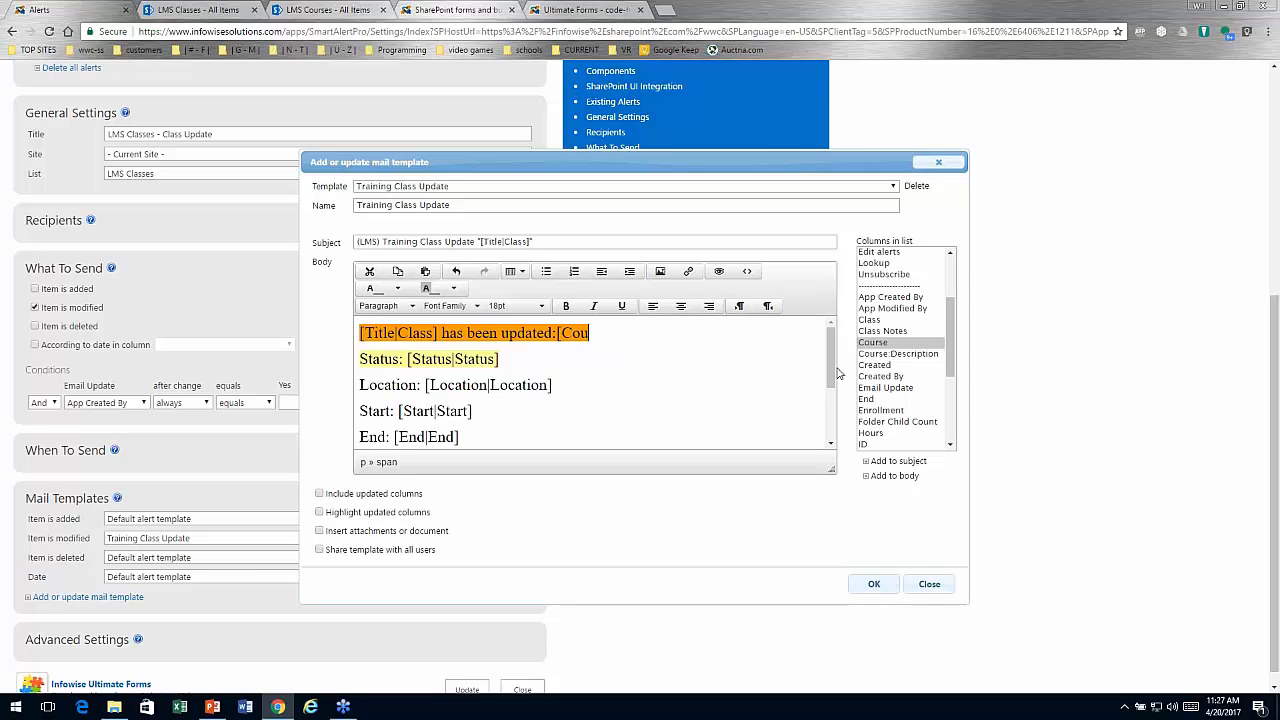
- Examine the Edit Item link placeholder at the end of the template body and close the mail template editor without saving
drag(829, 368, 830, 420)
drag(510, 432, 356, 434)
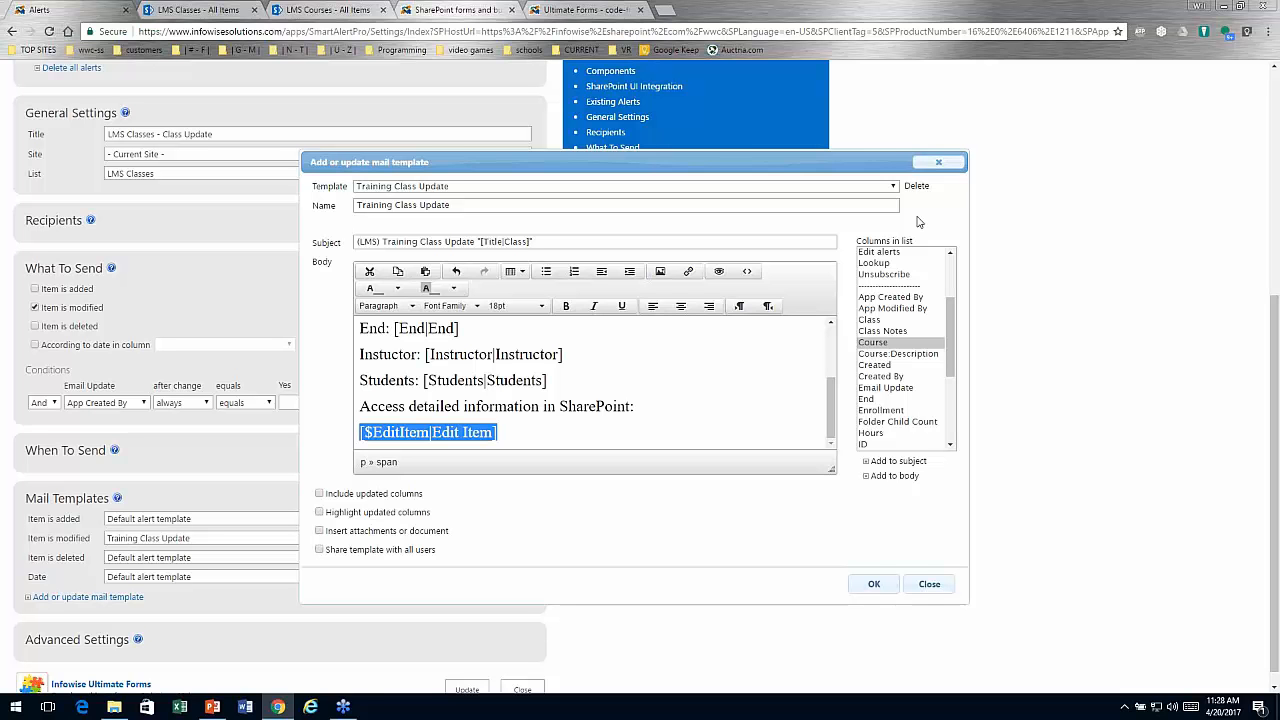
click(937, 166)
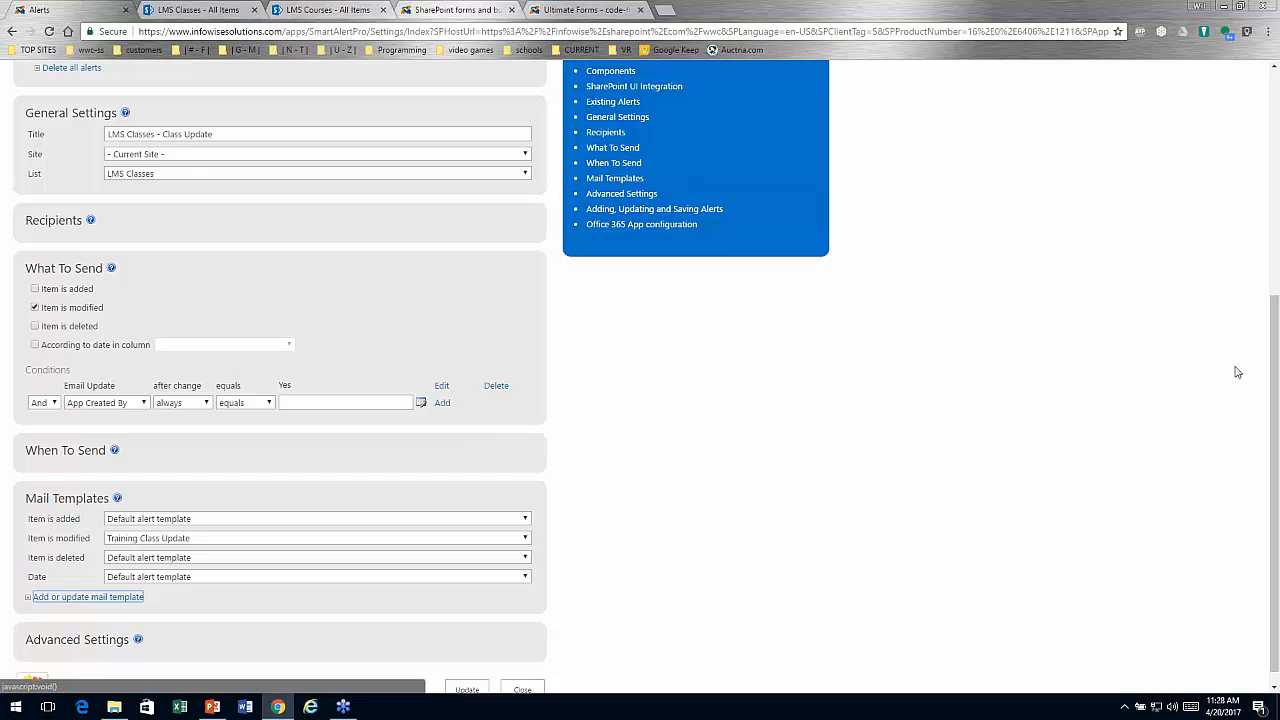
- Leave the alert settings for the SharePoint site and open the LMS Courses list with its list commands shown
drag(1272, 392, 1256, 174)
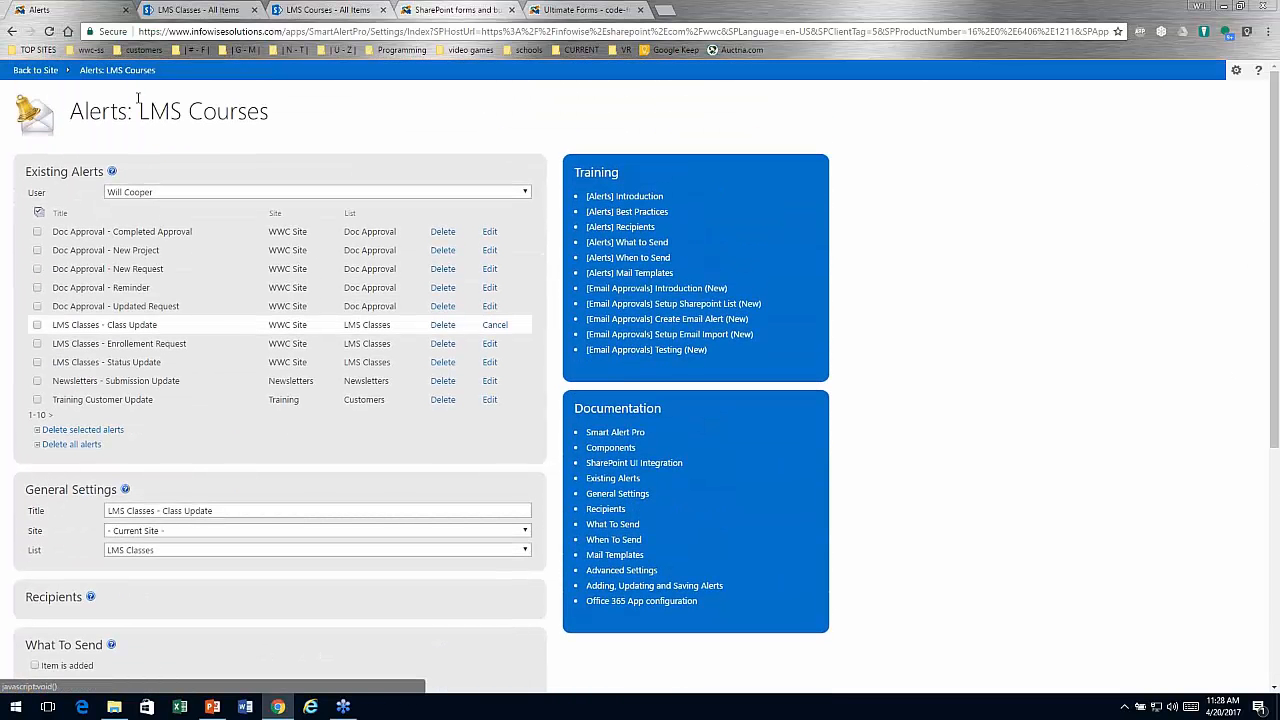
click(35, 72)
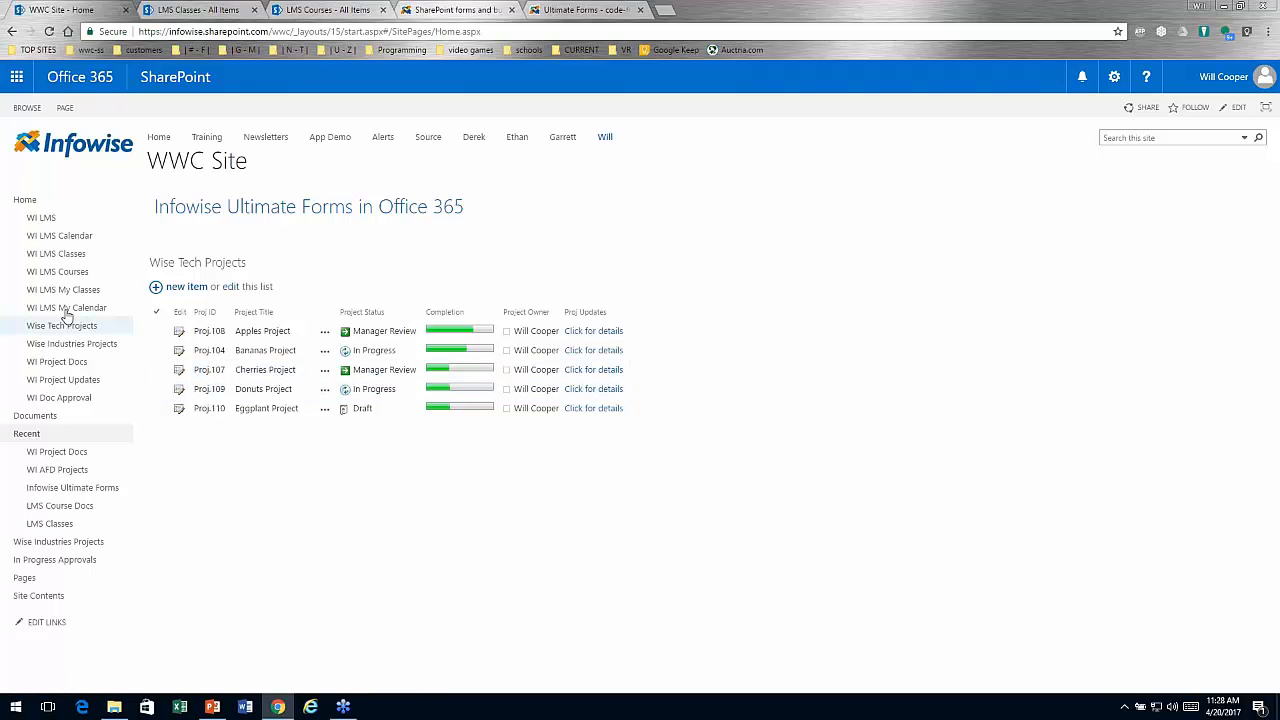
click(60, 274)
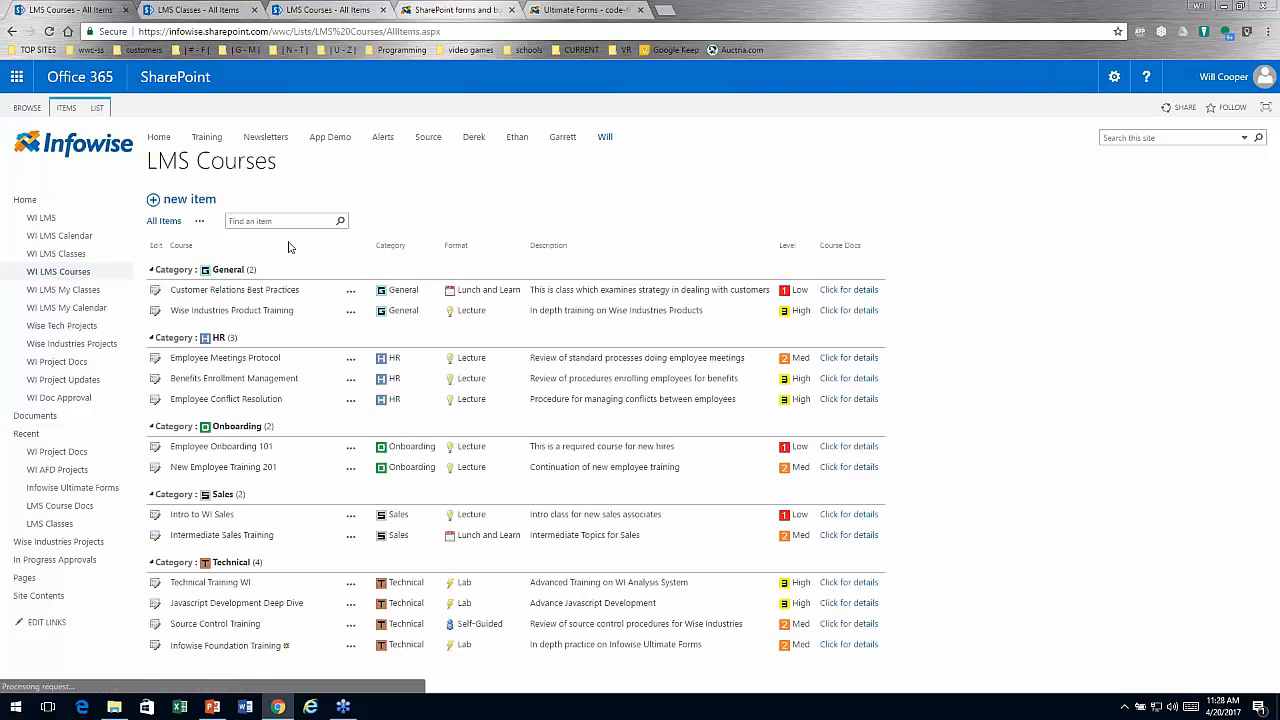
click(97, 107)
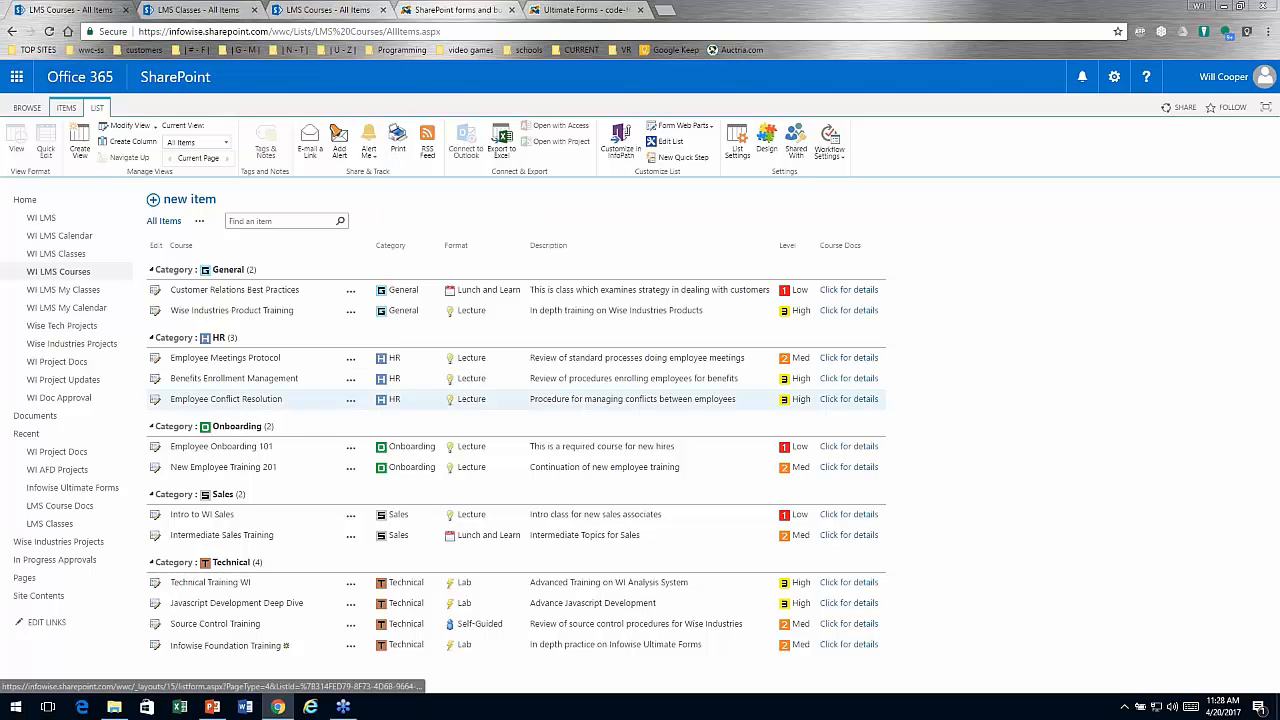
- Preview the Employee Meetings Protocol course in the Infowise print view with the Default template, and close the preview
click(350, 358)
mouse_move(390, 464)
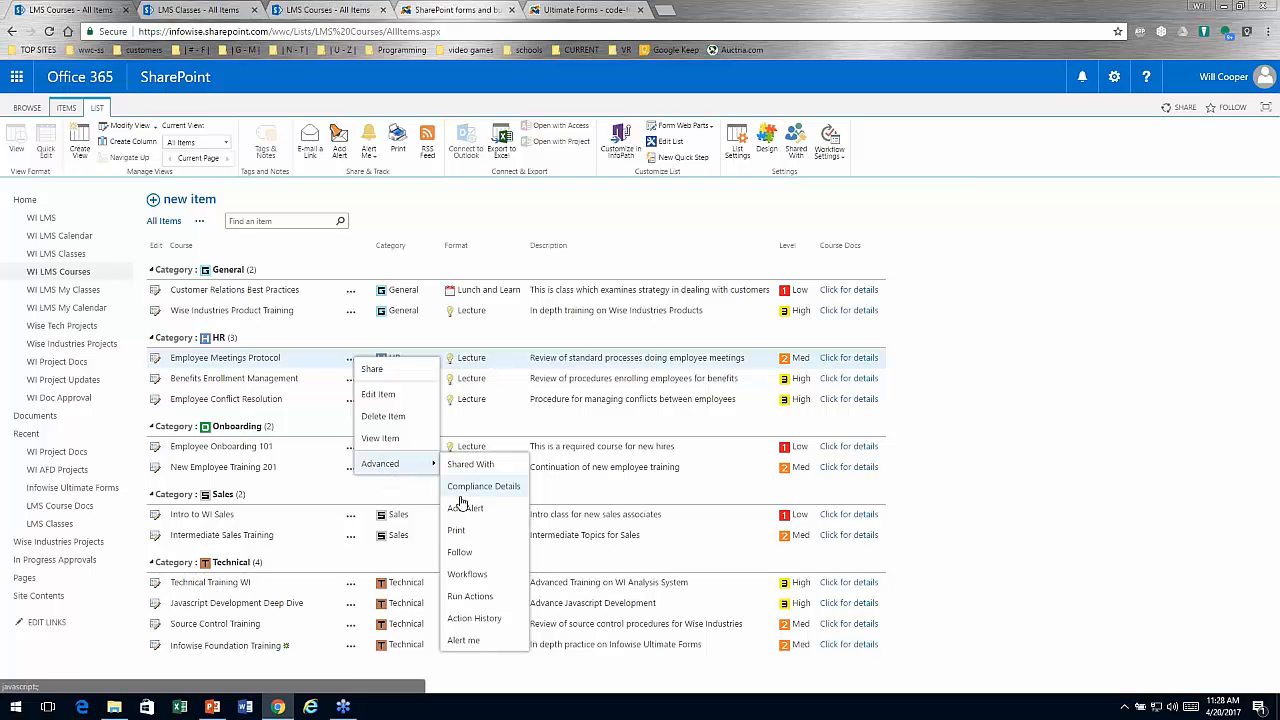
click(457, 532)
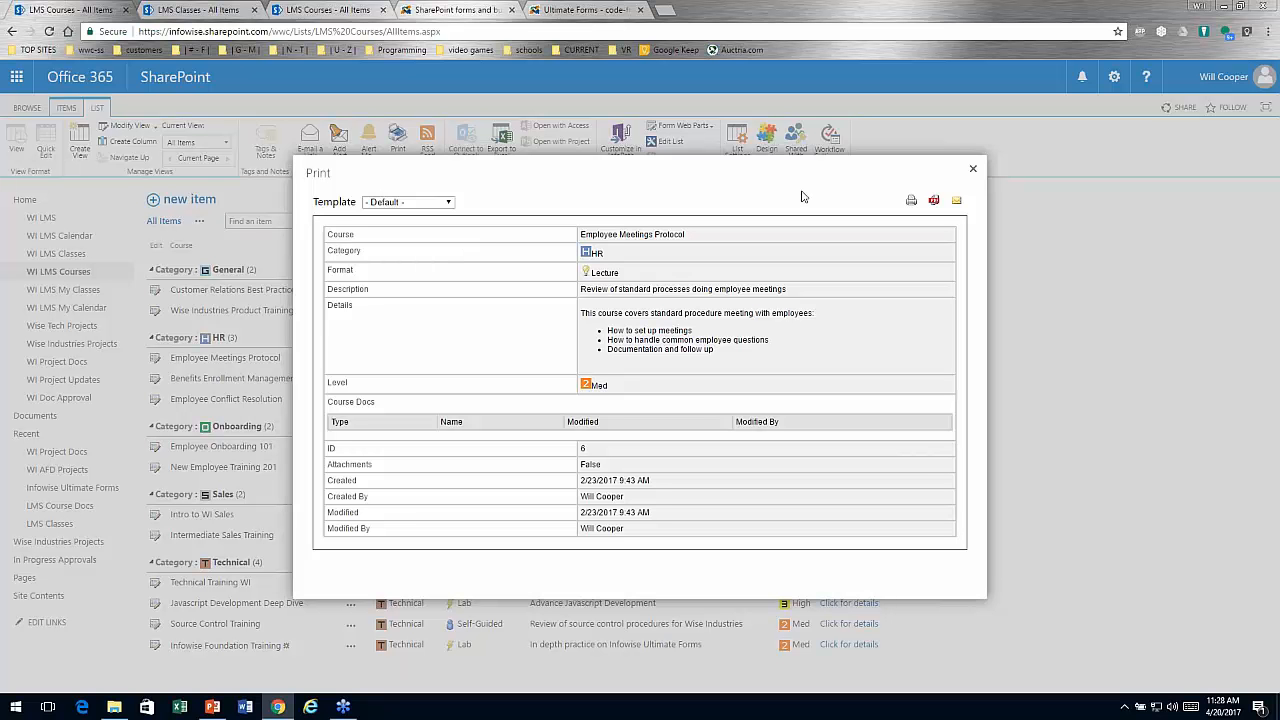
click(975, 171)
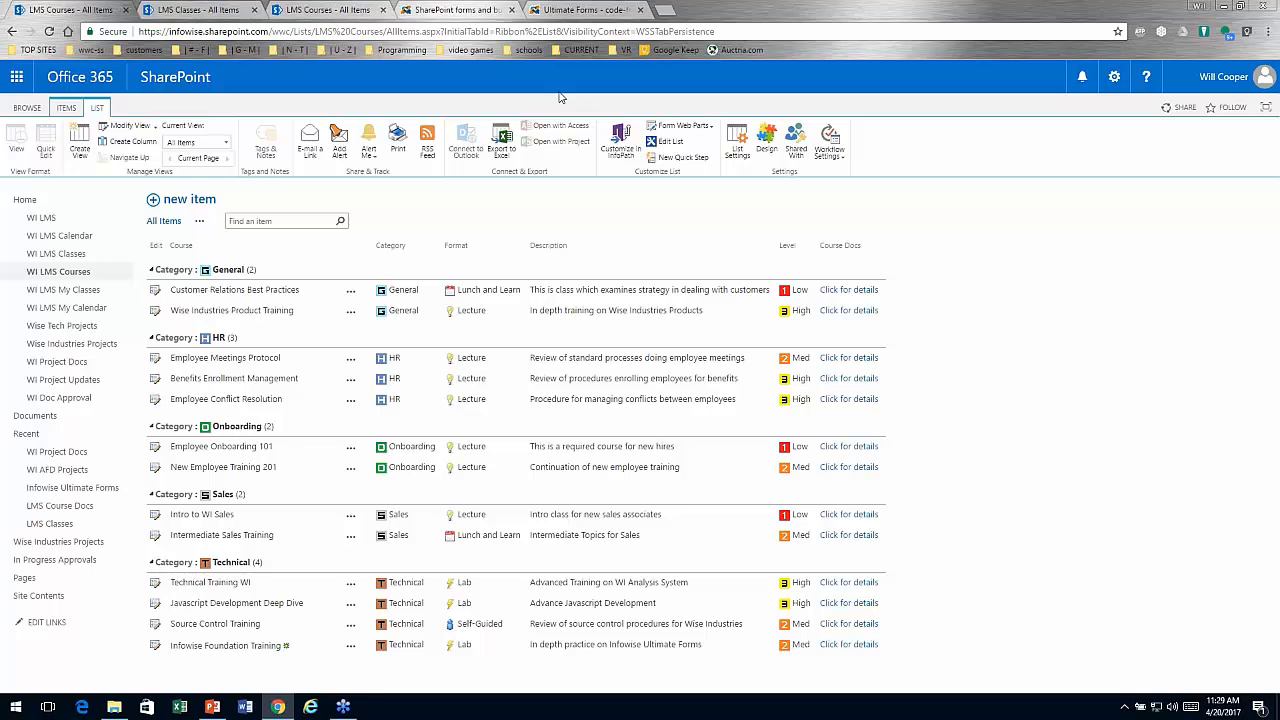
- Switch to the Infowise website, visit its homepage, and open the Ultimate Forms product page
click(560, 8)
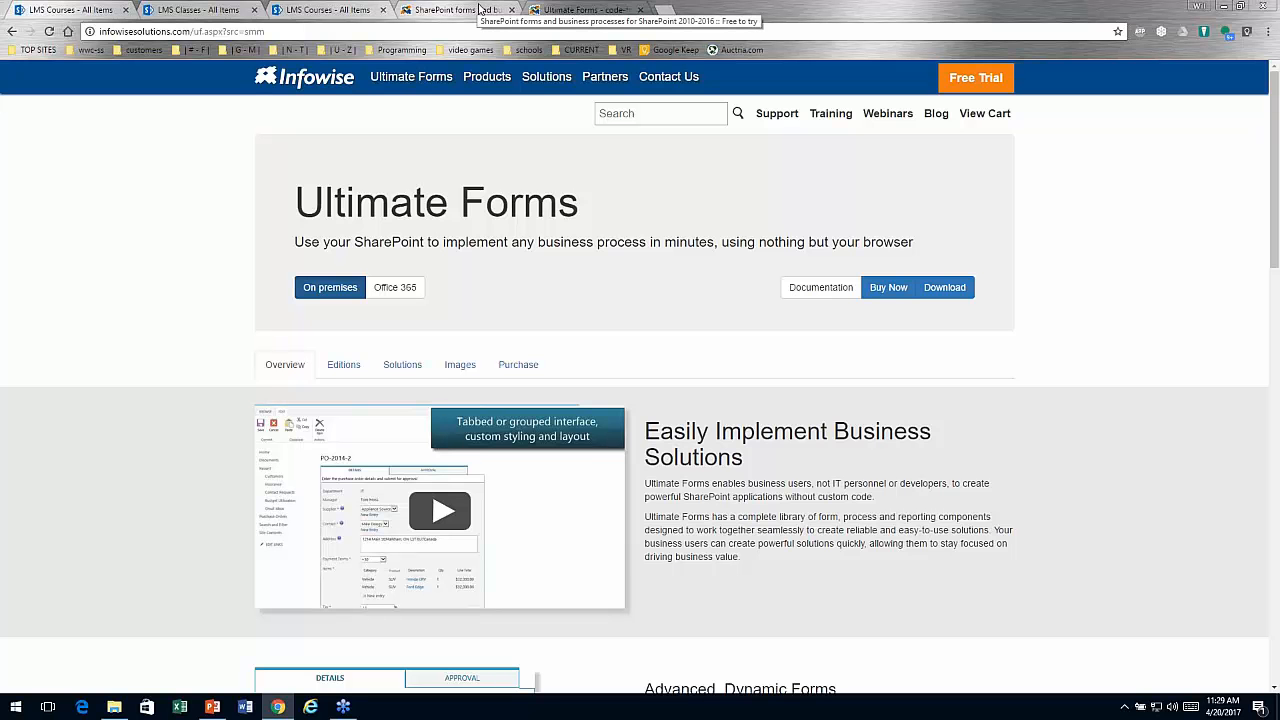
click(312, 80)
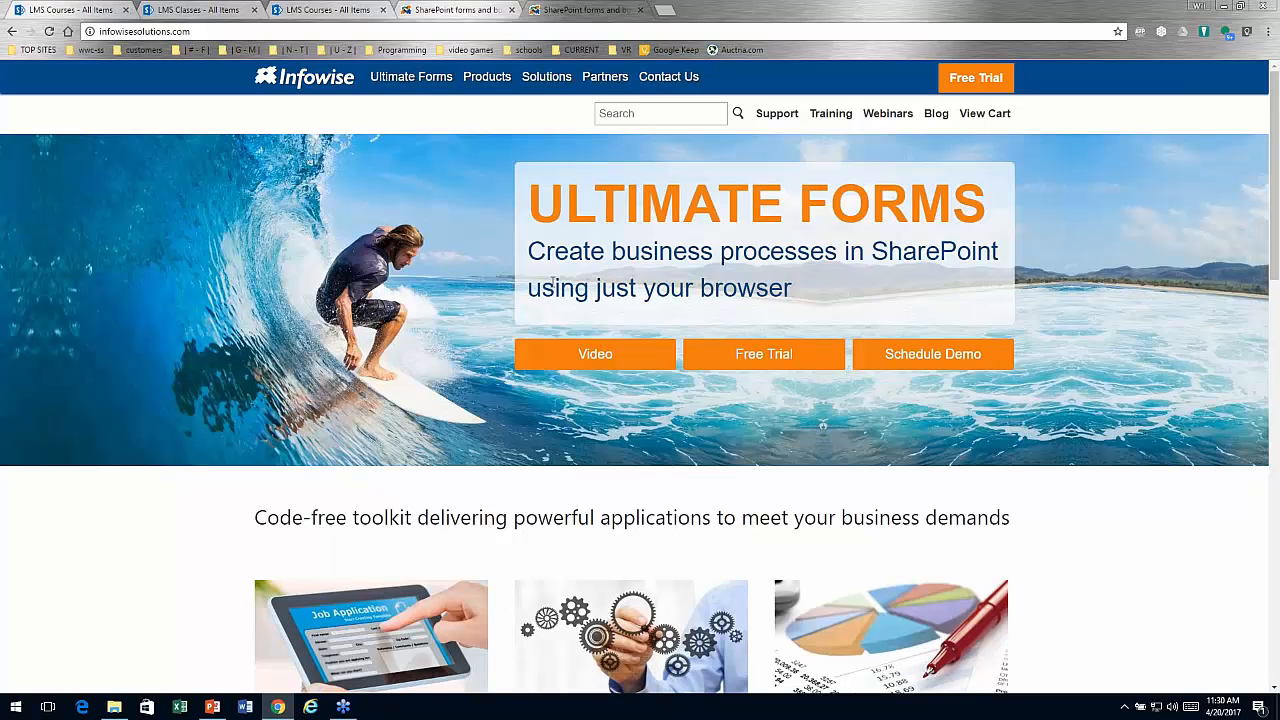
mouse_move(494, 82)
click(520, 112)
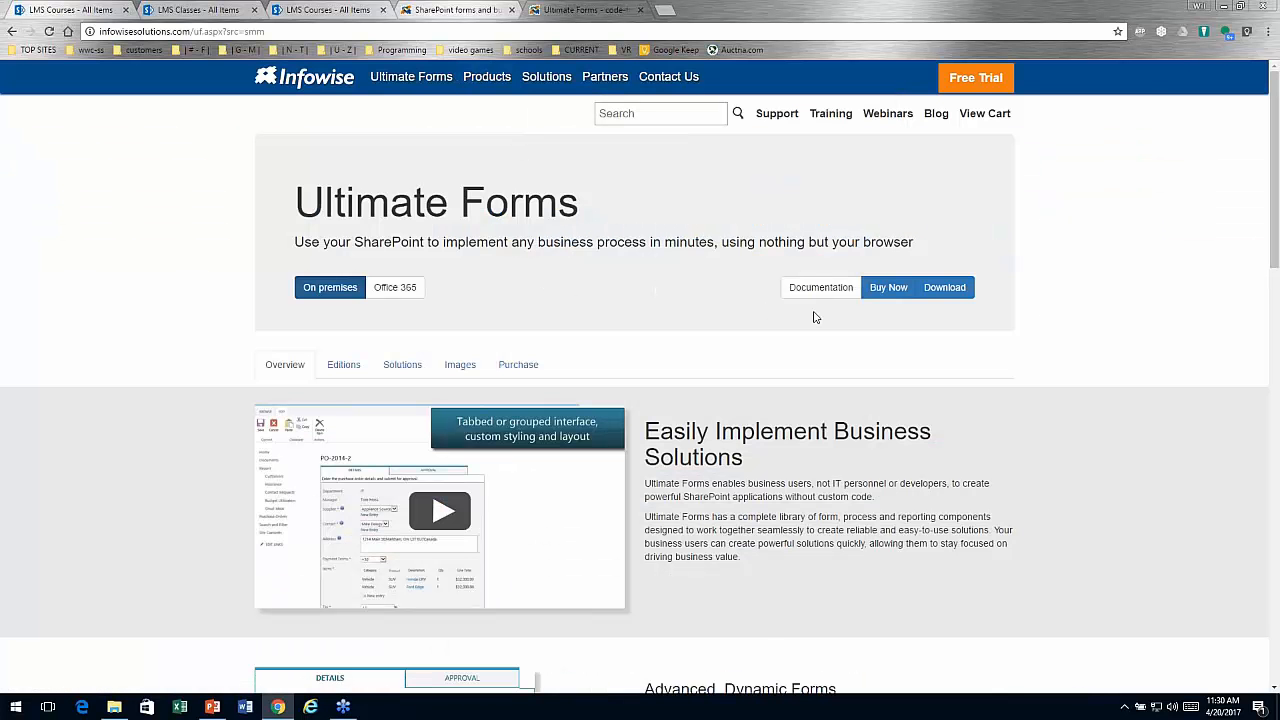
- View the Enterprise Edition download form for Ultimate Forms, return to the product page, and show its Office 365 version
click(941, 290)
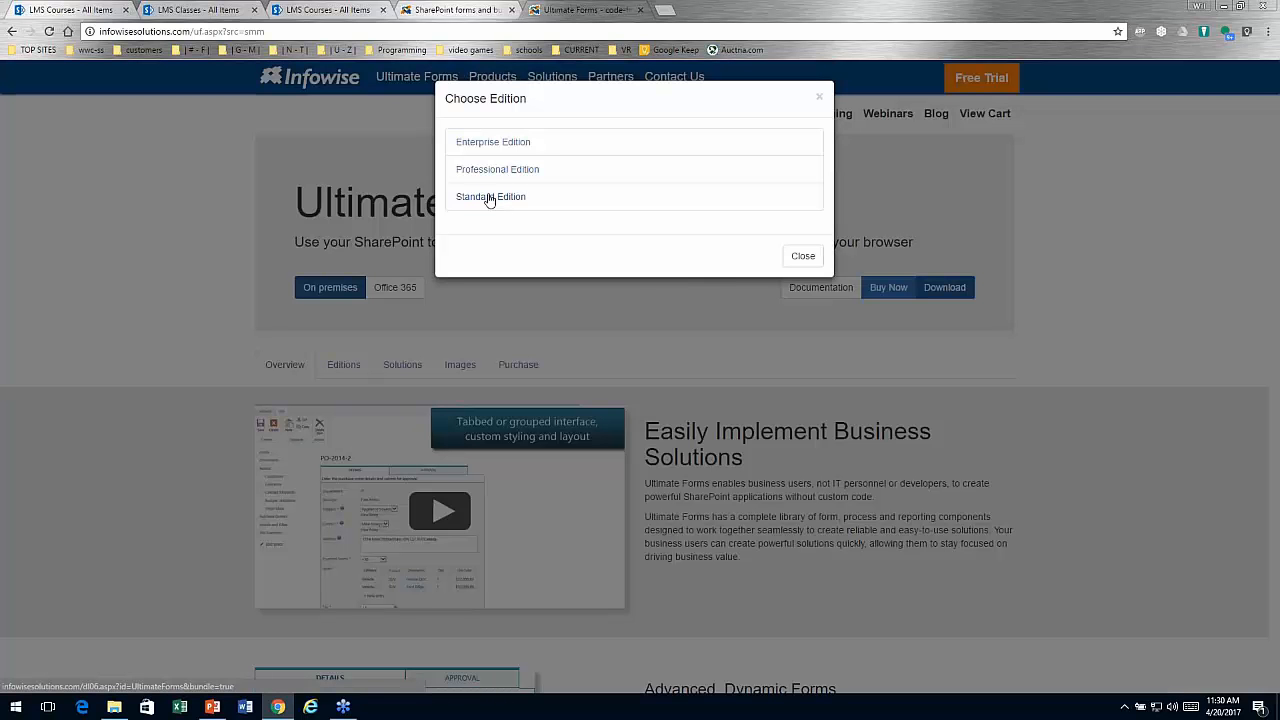
click(493, 142)
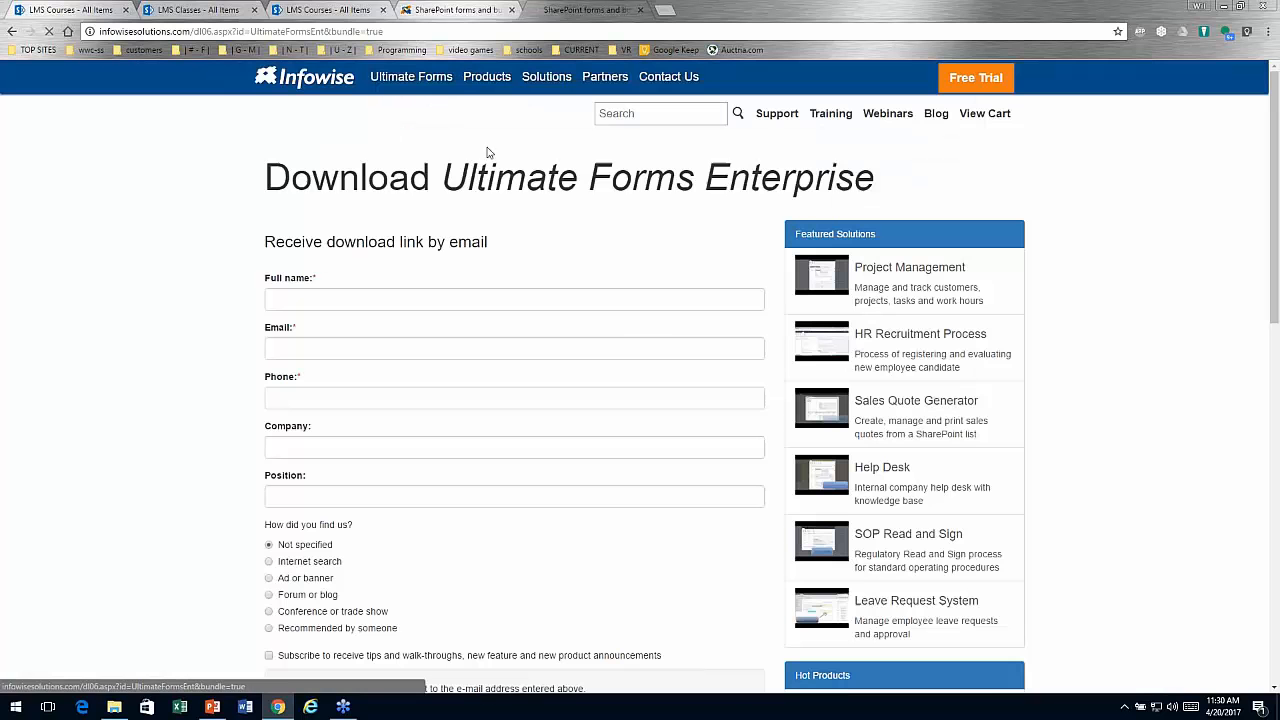
click(11, 36)
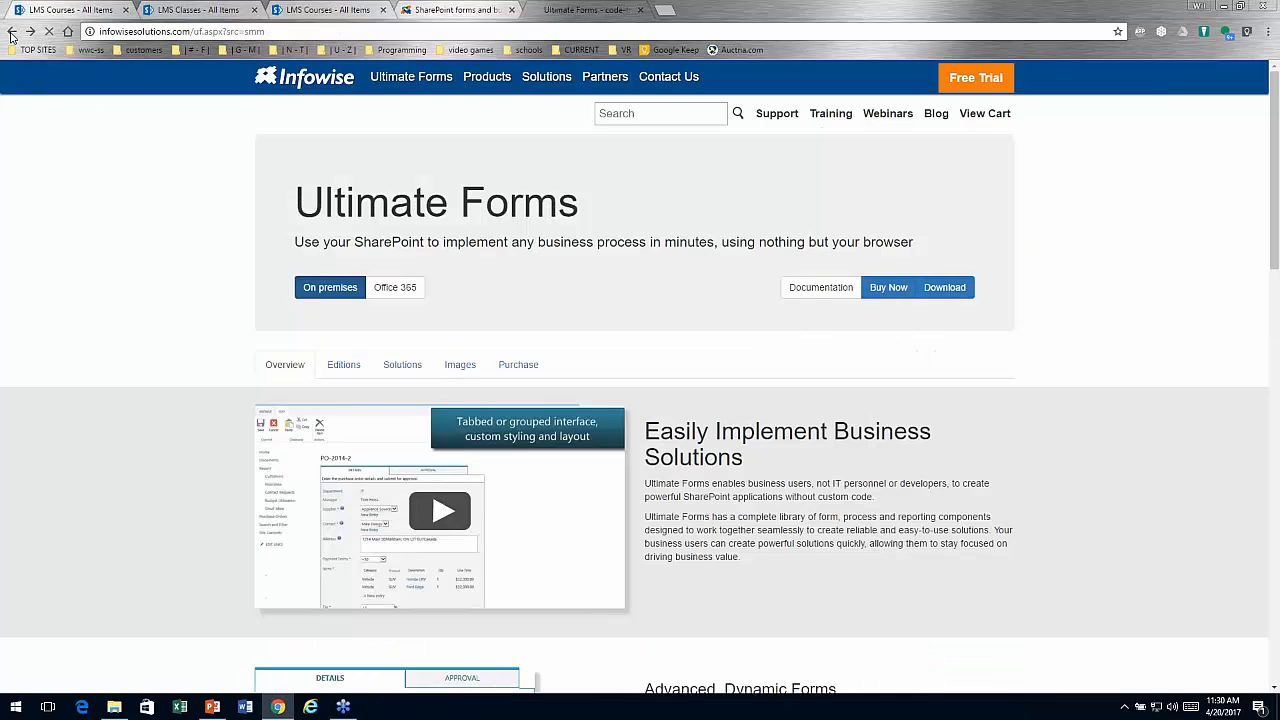
click(395, 287)
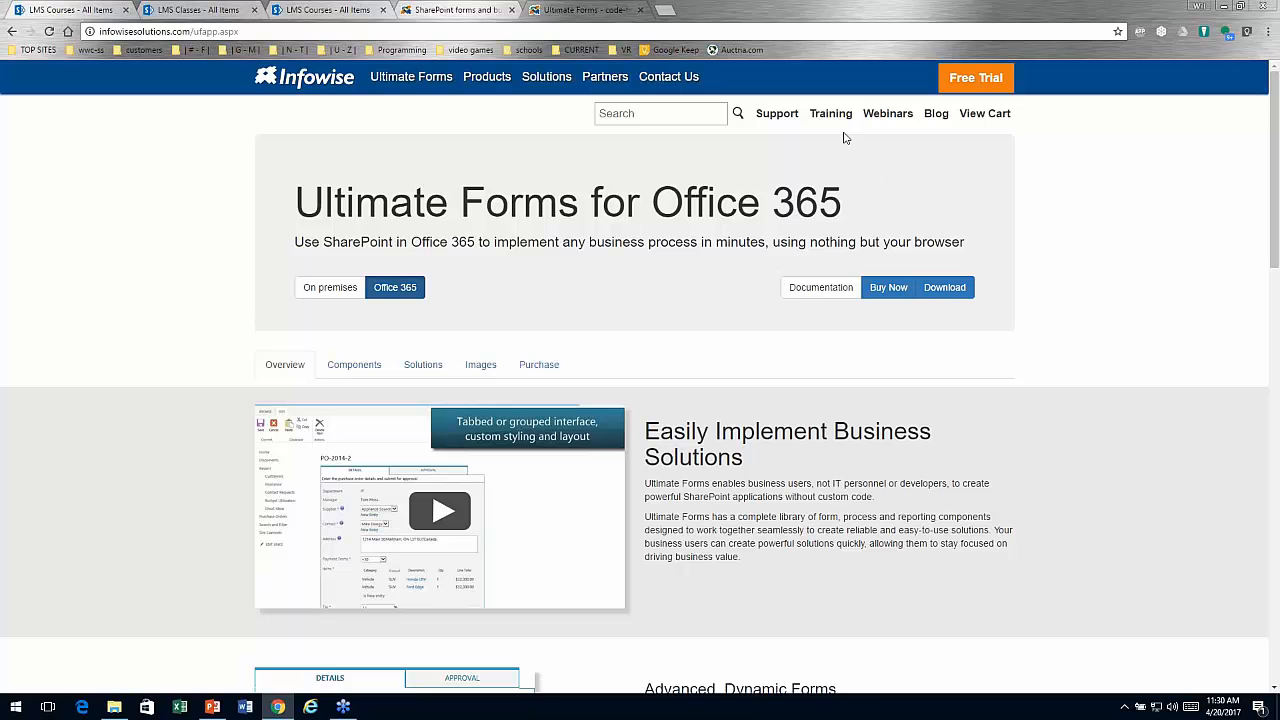
- Open the Infowise Training page, view the AND / OR Conditions article under Actions, and return to the training overview
click(818, 113)
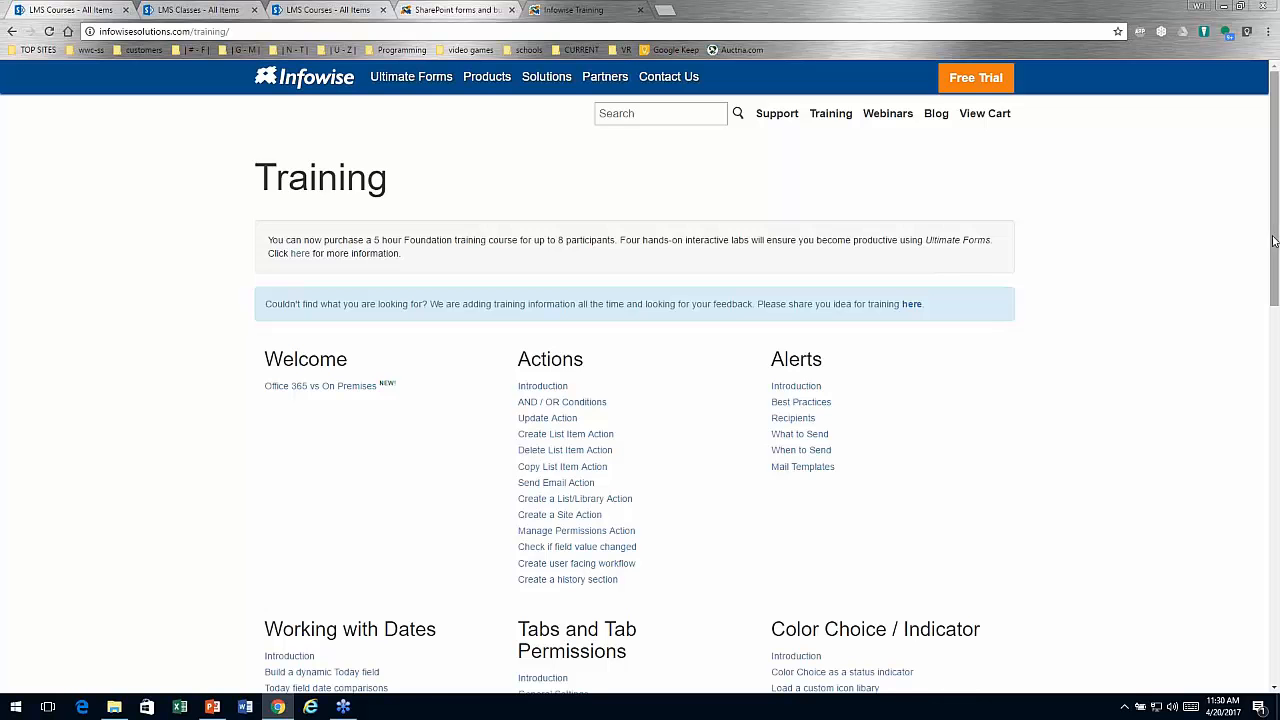
click(586, 405)
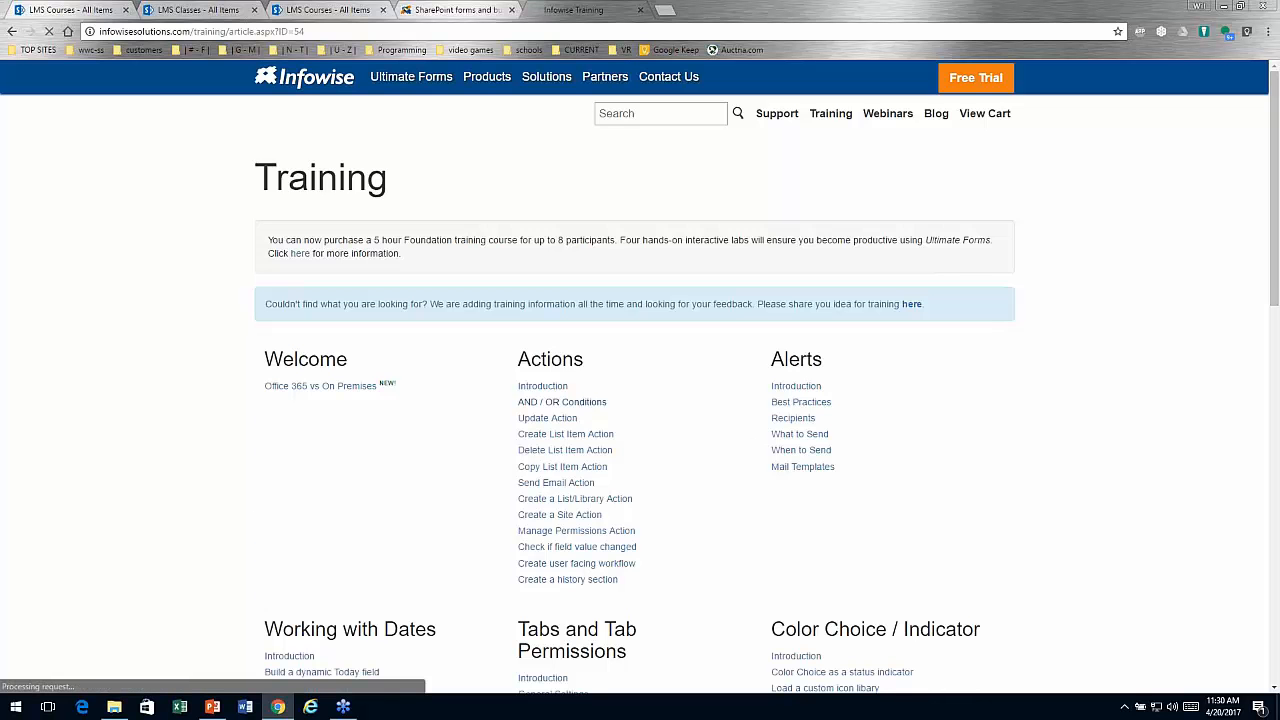
drag(1275, 181, 1097, 186)
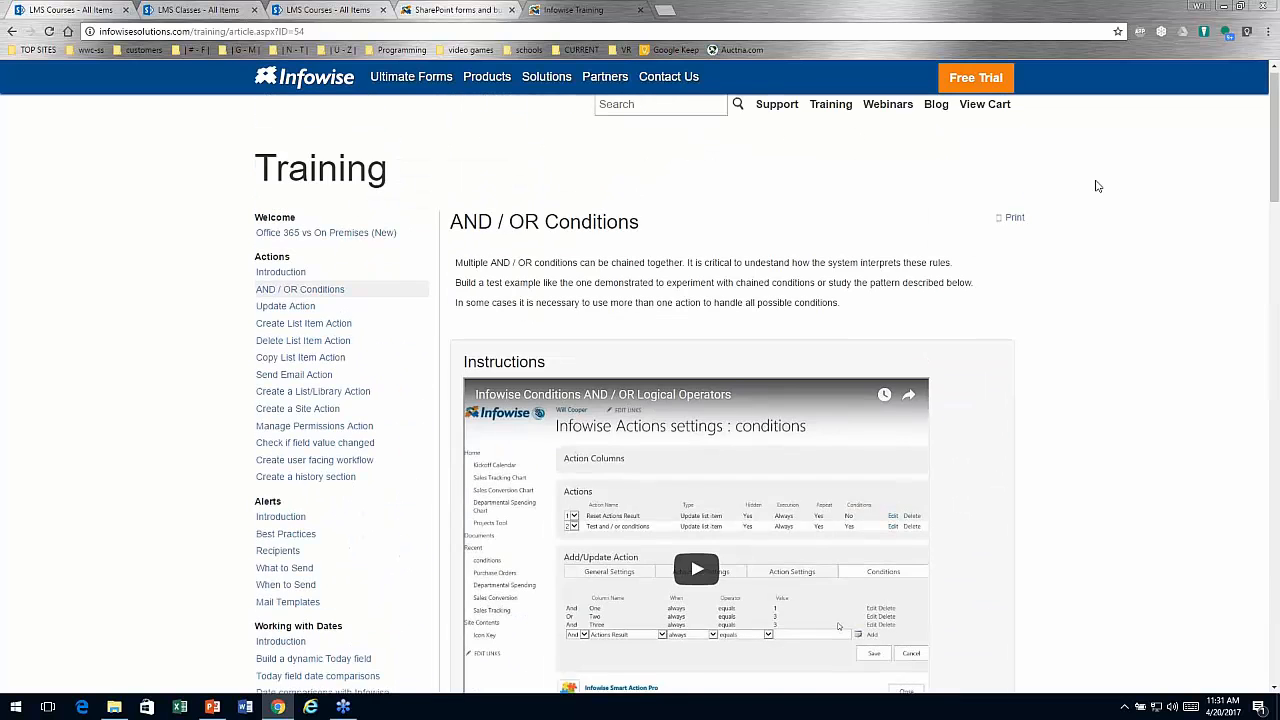
click(13, 33)
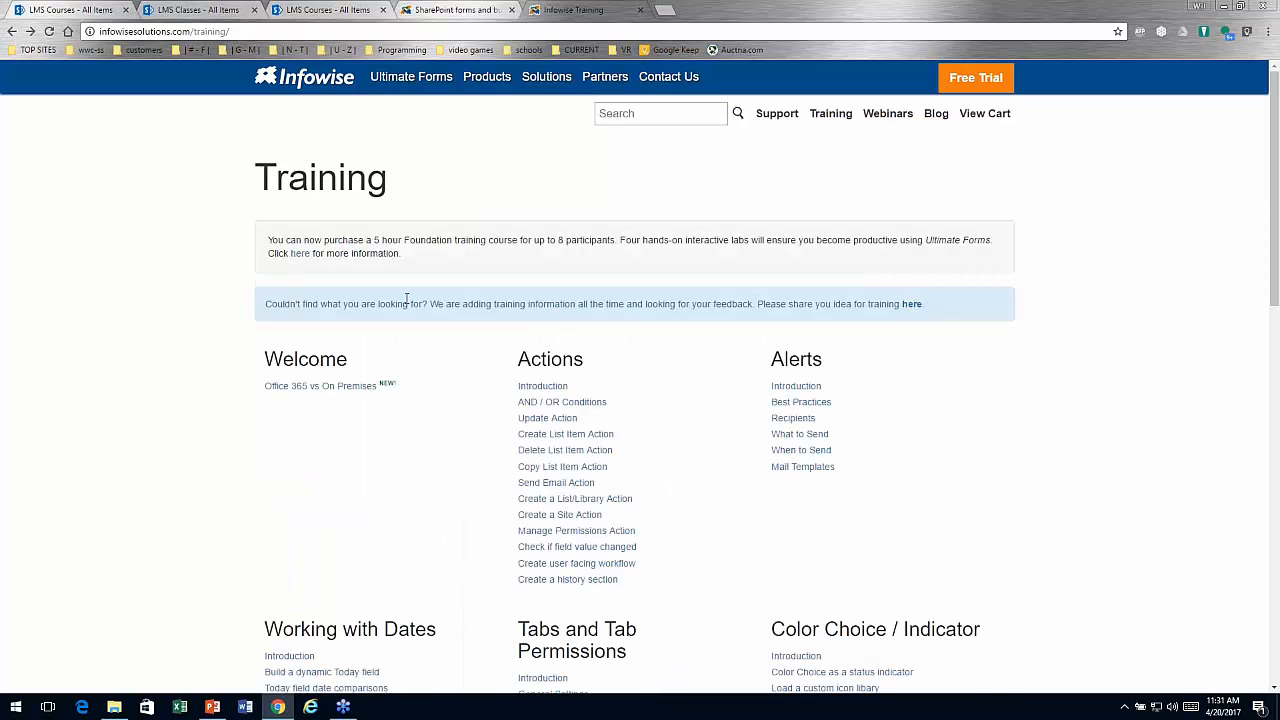
- Review the Ultimate Forms Foundation Training page and go back to the Infowise homepage
click(300, 253)
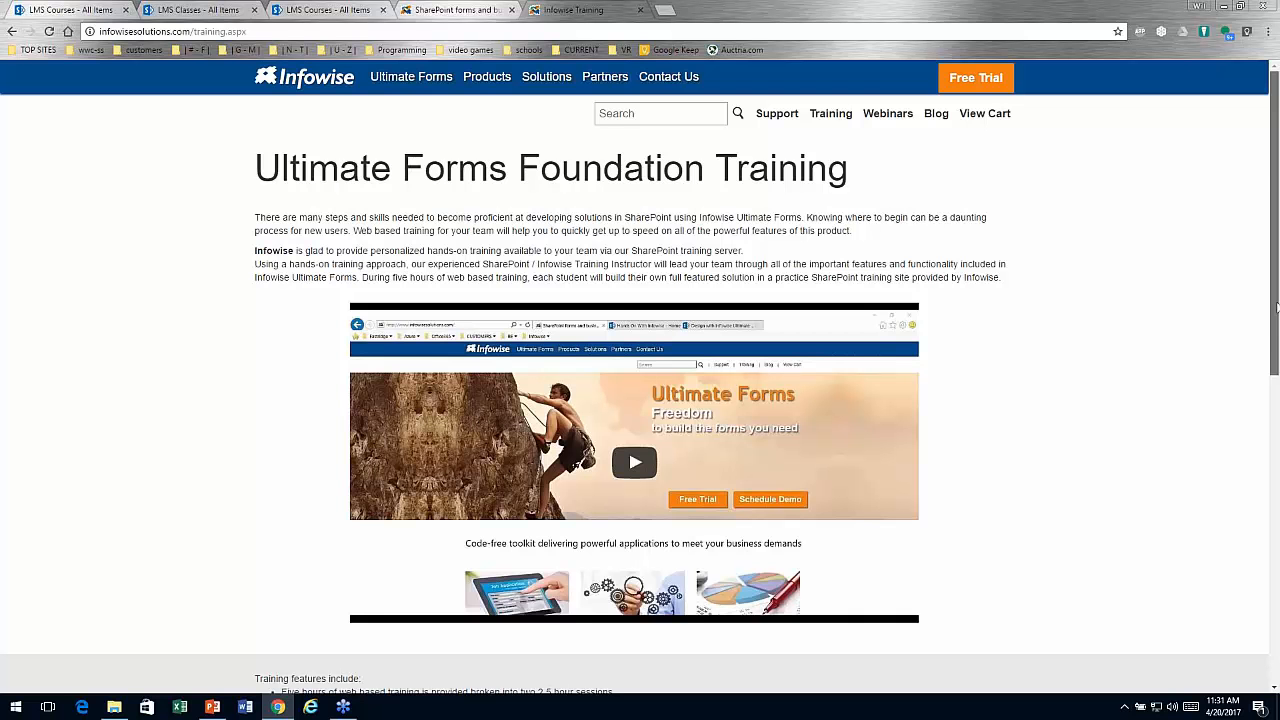
mouse_move(1276, 308)
mouse_down()
mouse_move(1276, 563)
mouse_move(1276, 303)
mouse_up()
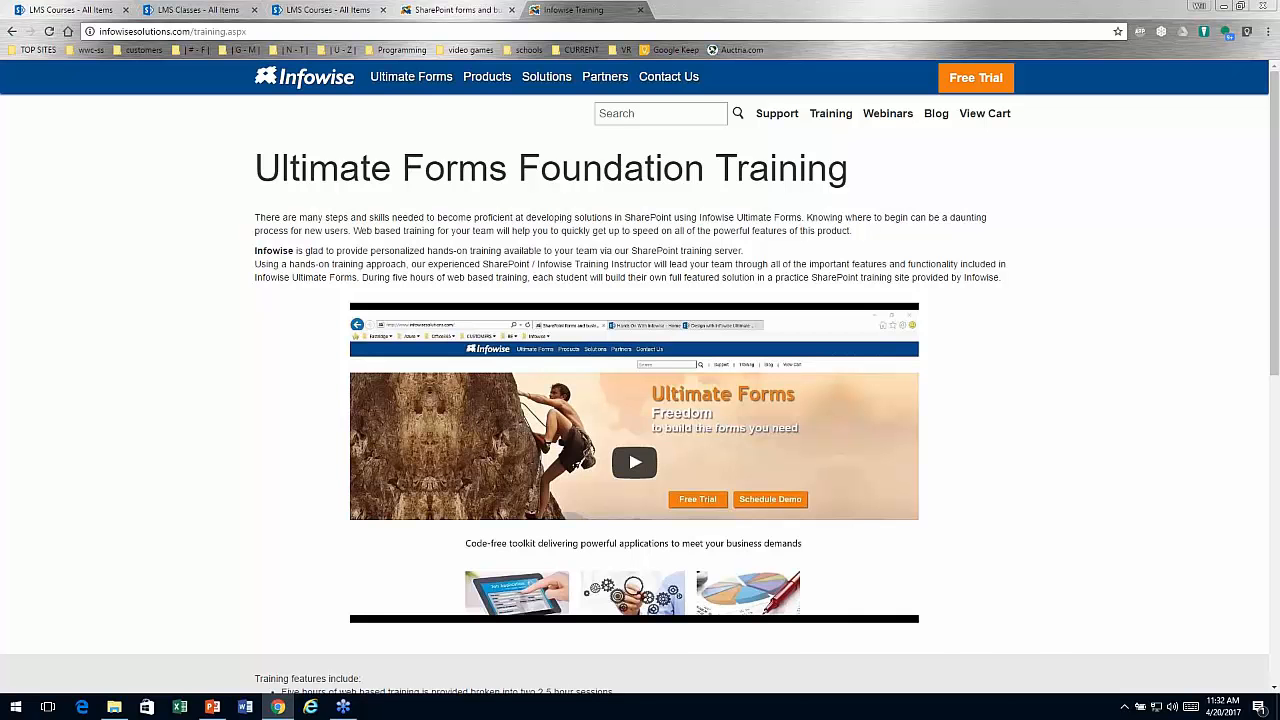
click(304, 77)
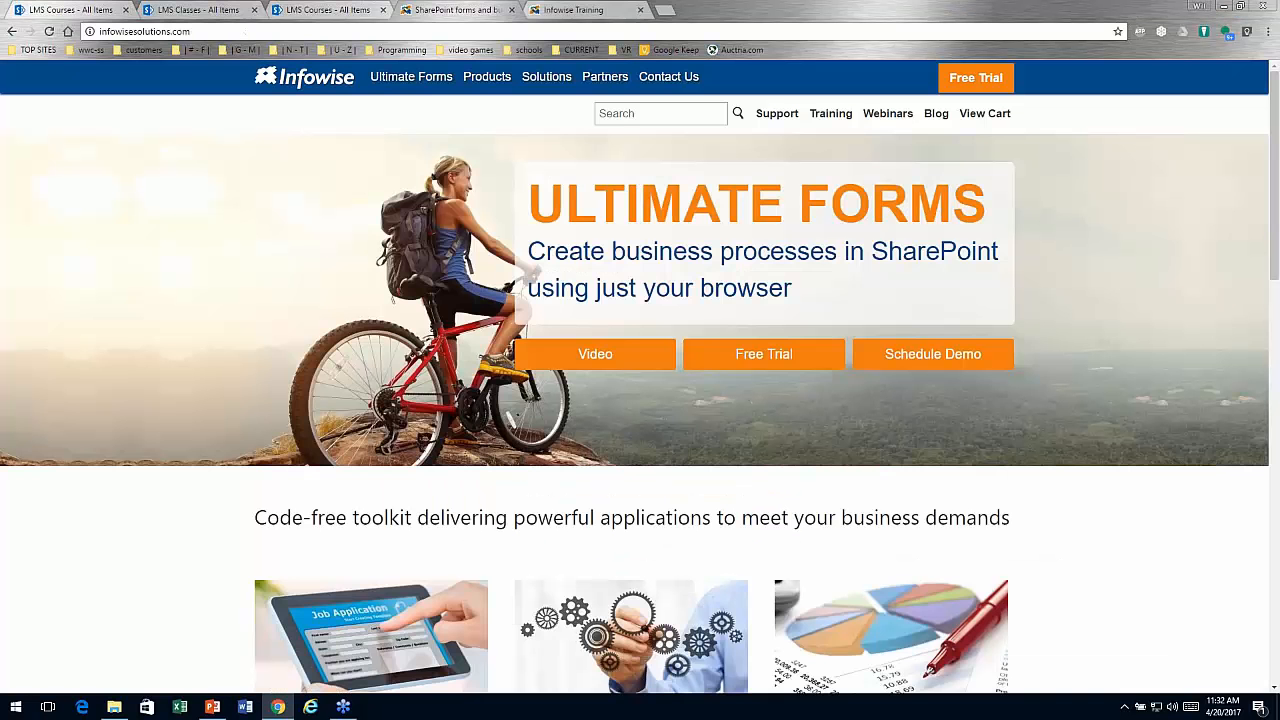
- Switch to the LMS Courses list and open the Customer Relations Best Practices course for editing to view its Course tab
click(330, 9)
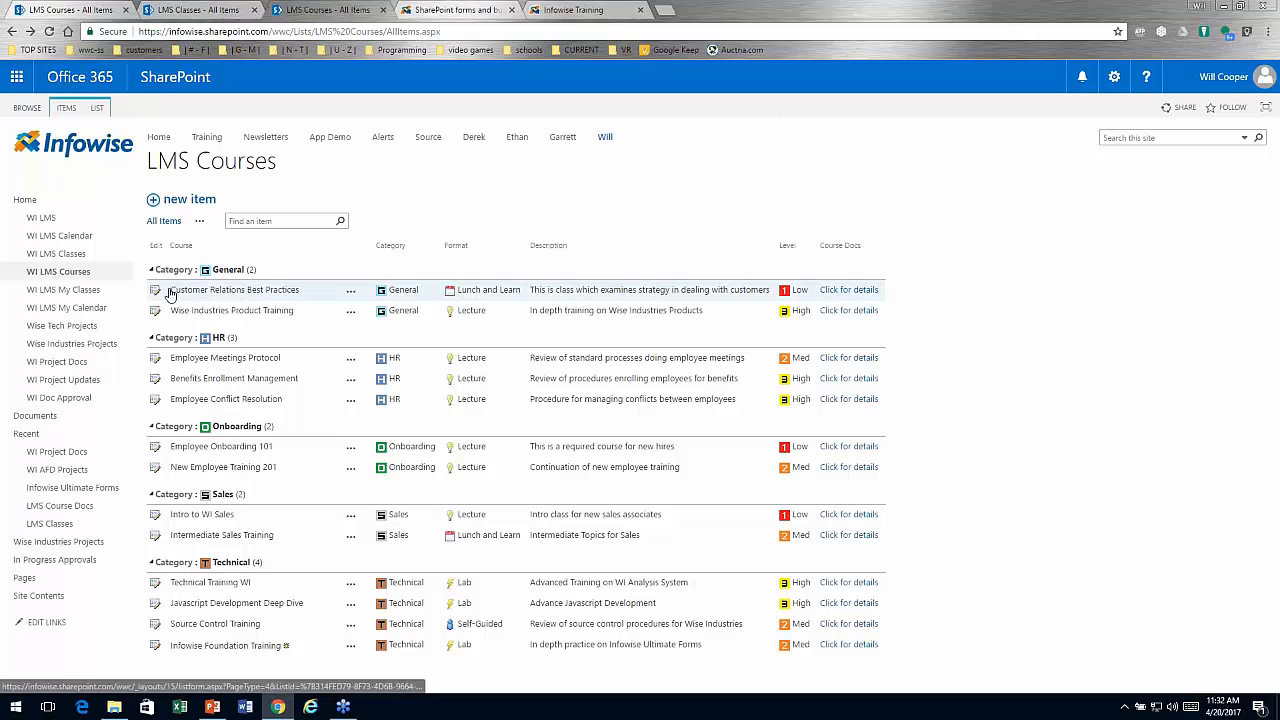
click(155, 292)
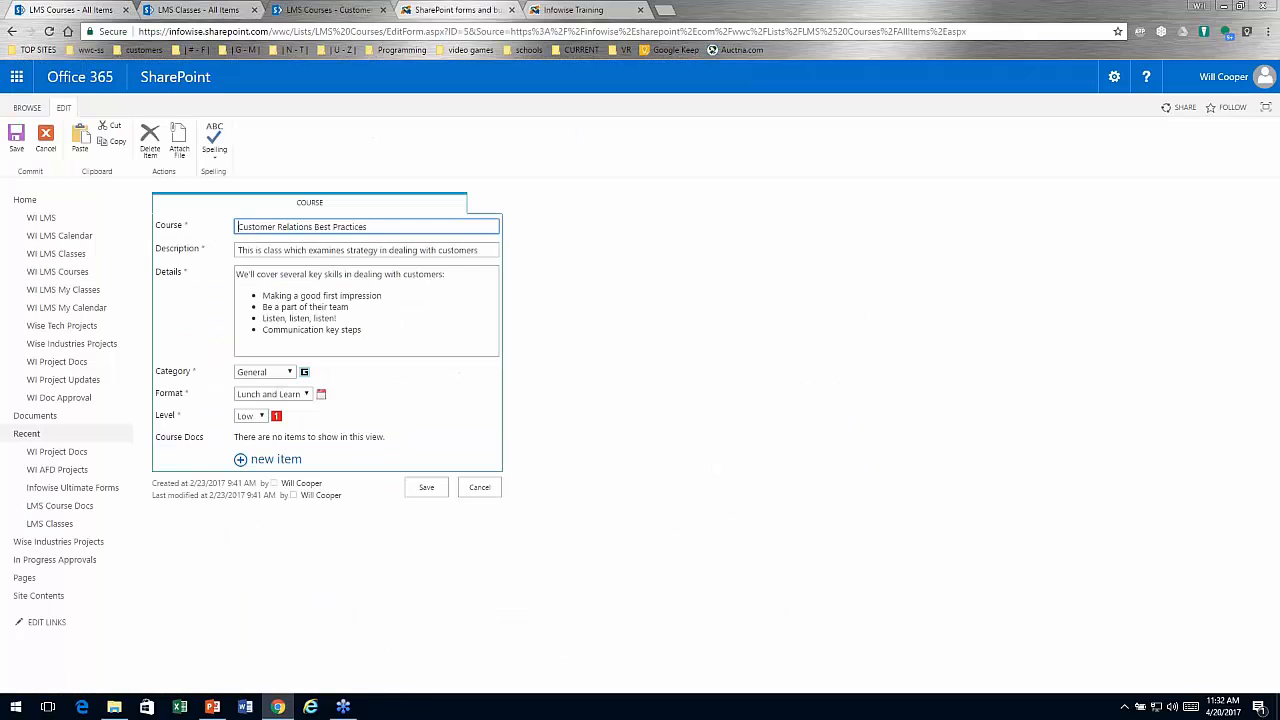
double_click(310, 203)
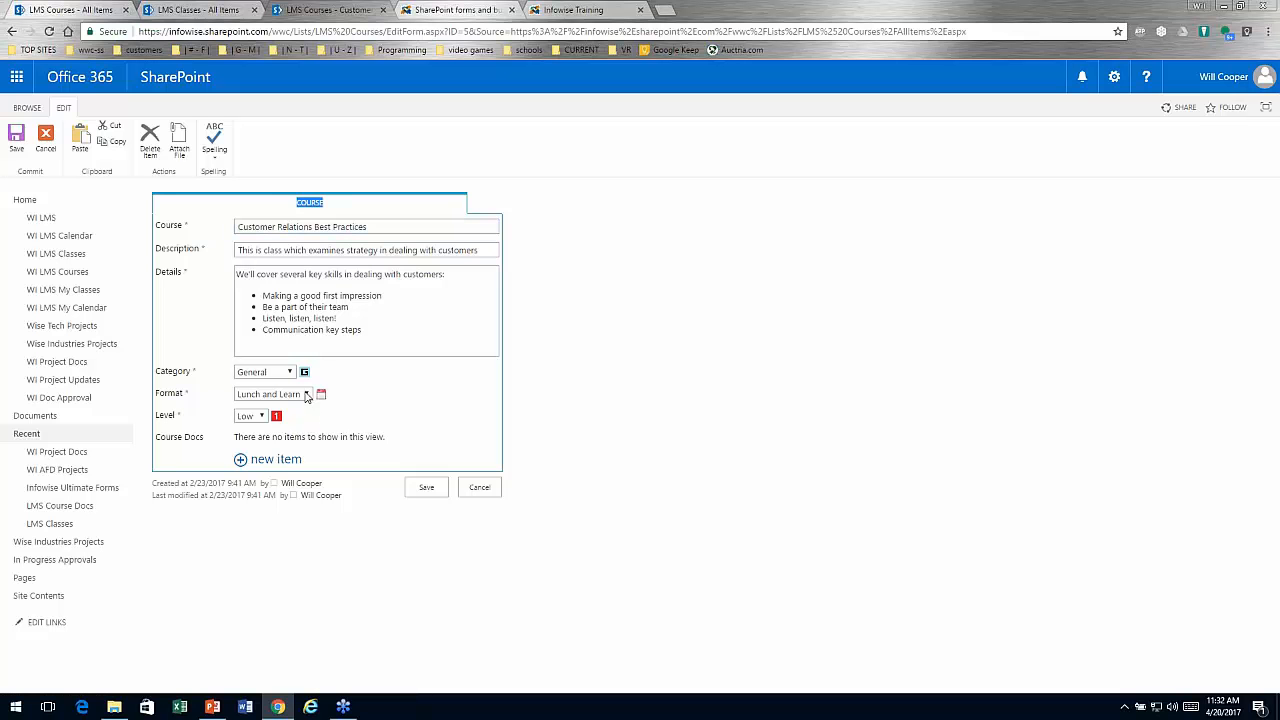
- Open the dialog for adding a document to Course Docs, close it without uploading a file, and point out the Course Docs field
click(268, 461)
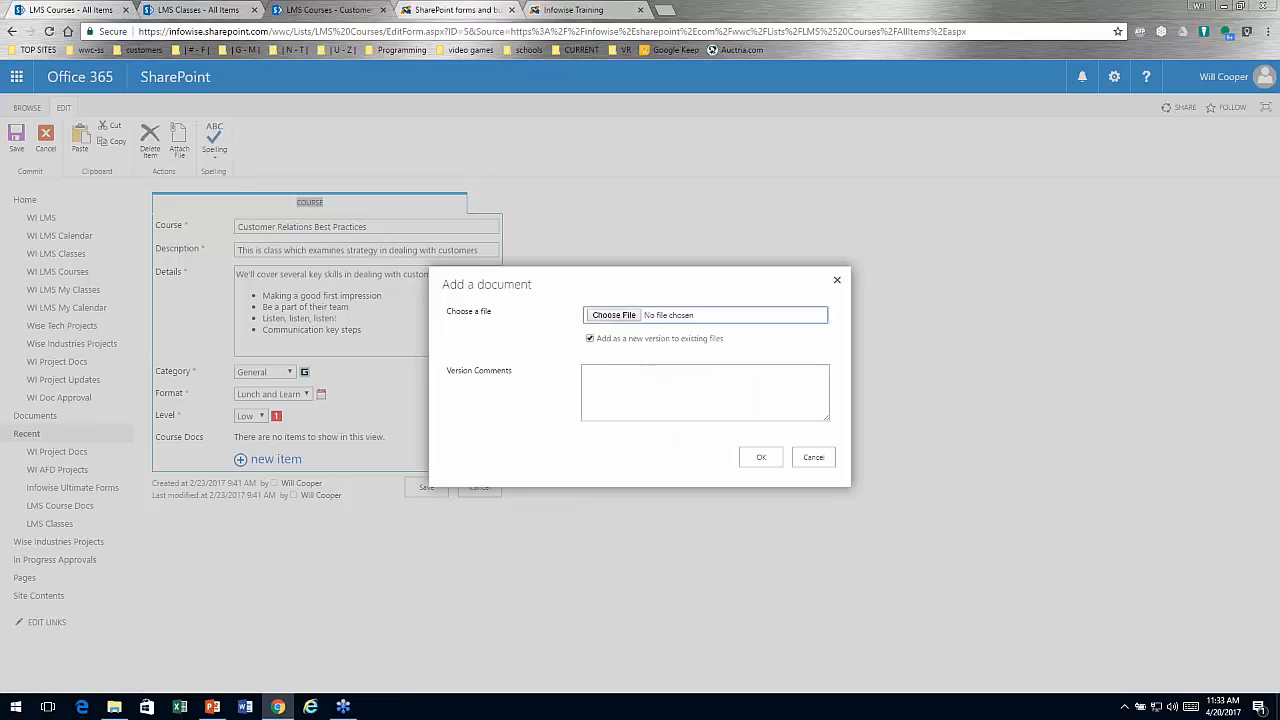
click(617, 318)
click(624, 10)
click(838, 281)
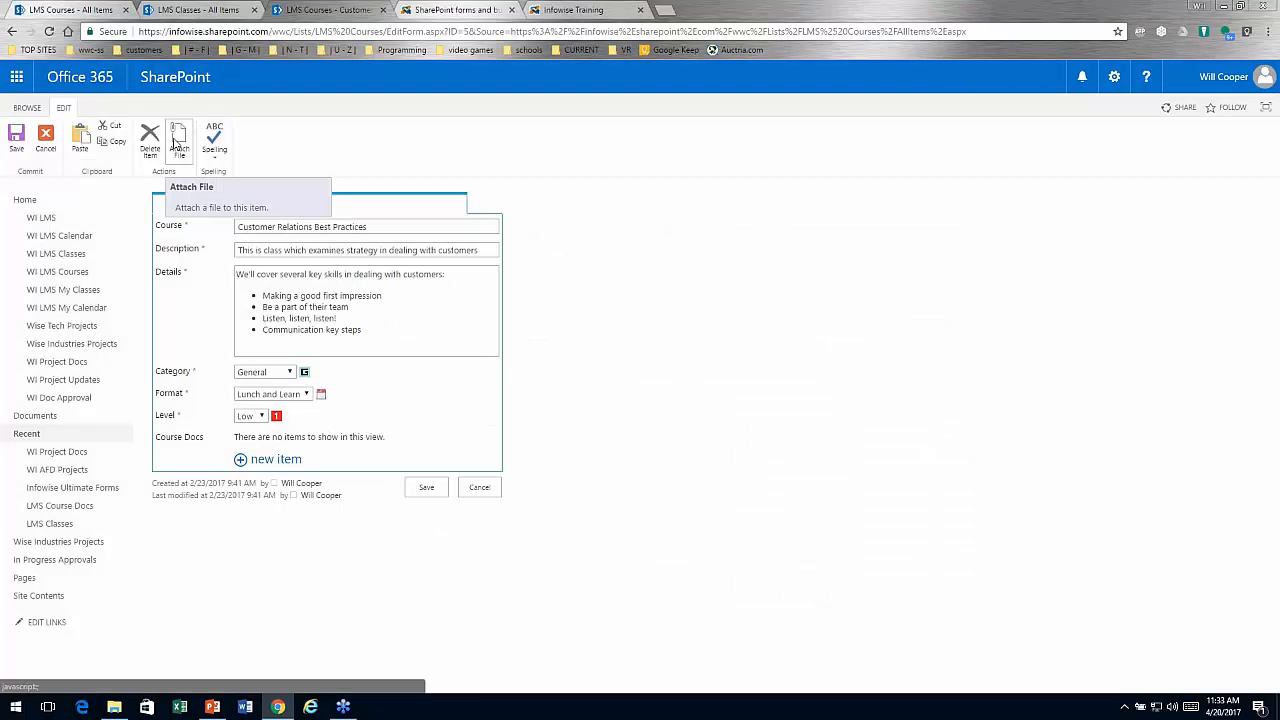
drag(205, 437, 156, 440)
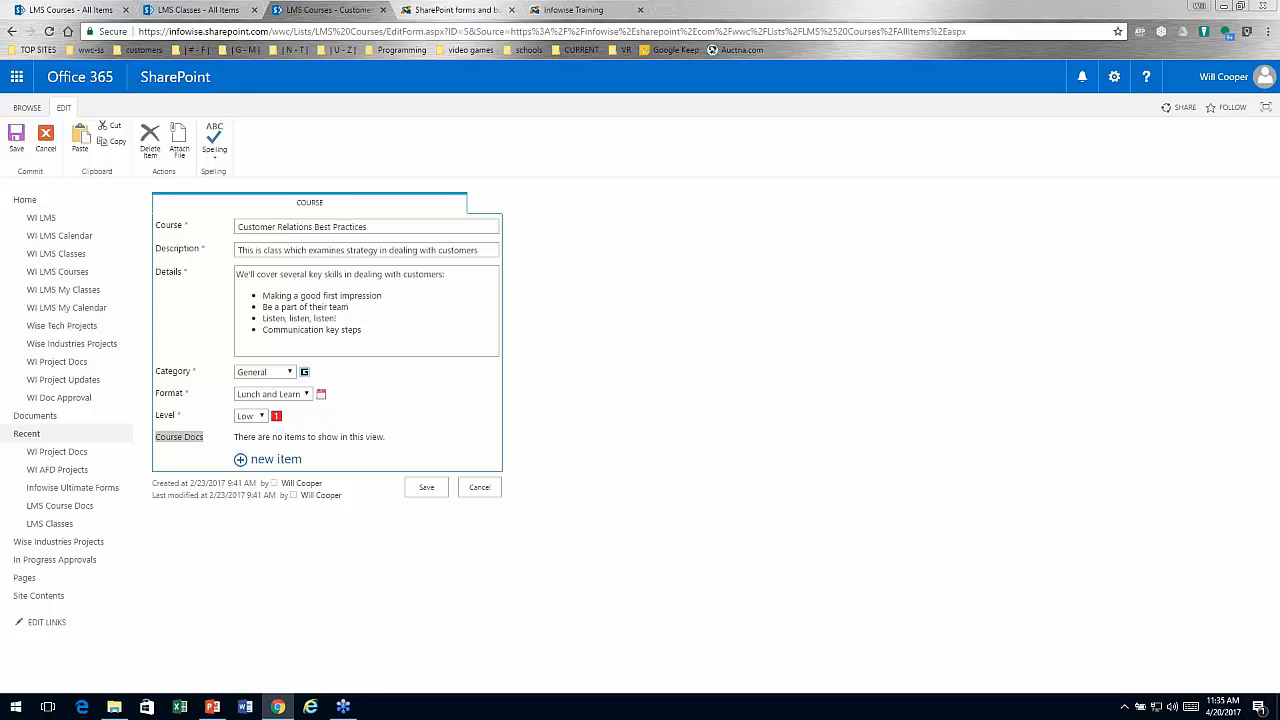
- Return to the Infowise website and show its list of products
click(590, 12)
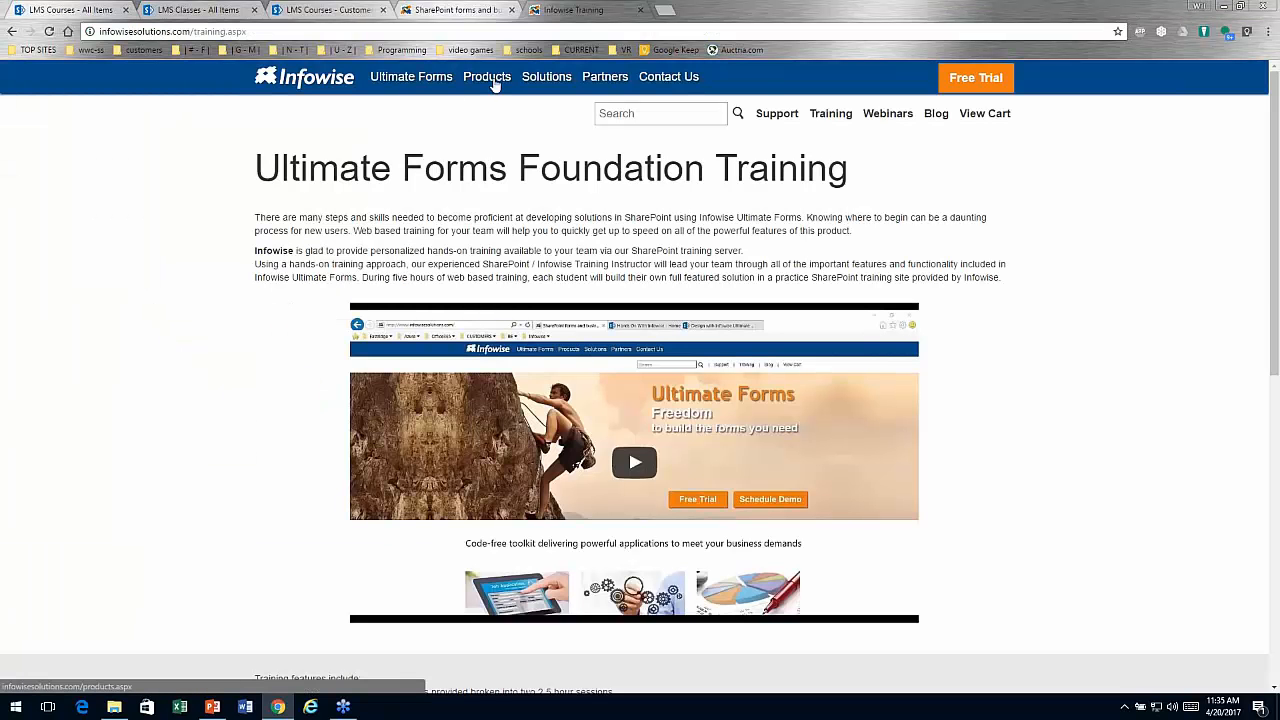
mouse_move(494, 85)
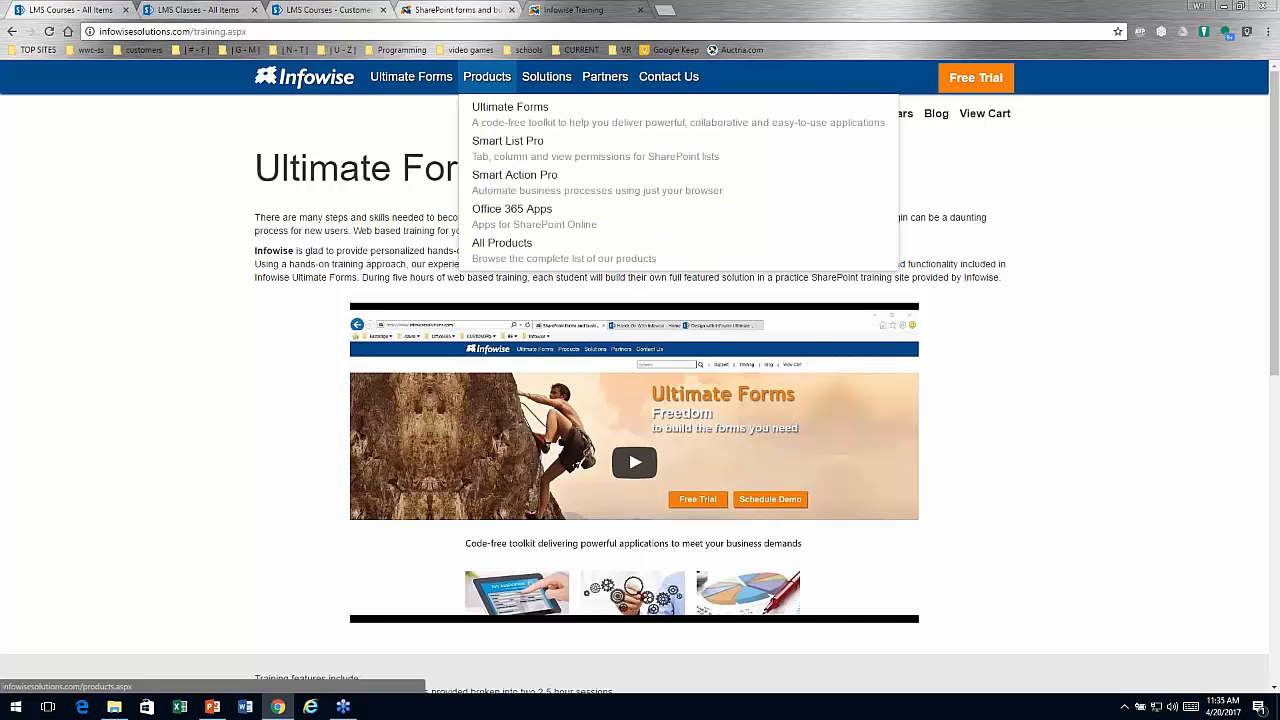